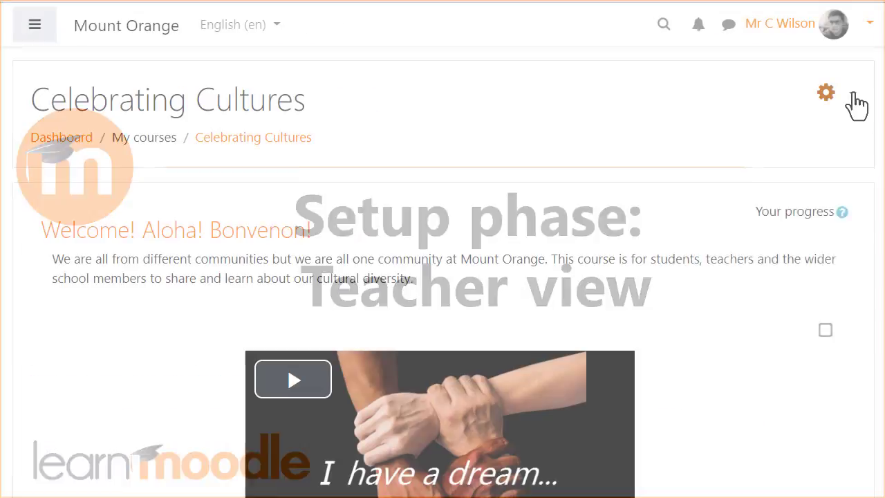
Turn on course editing and add a new Workshop activity to the Activities section
left_click(852, 99)
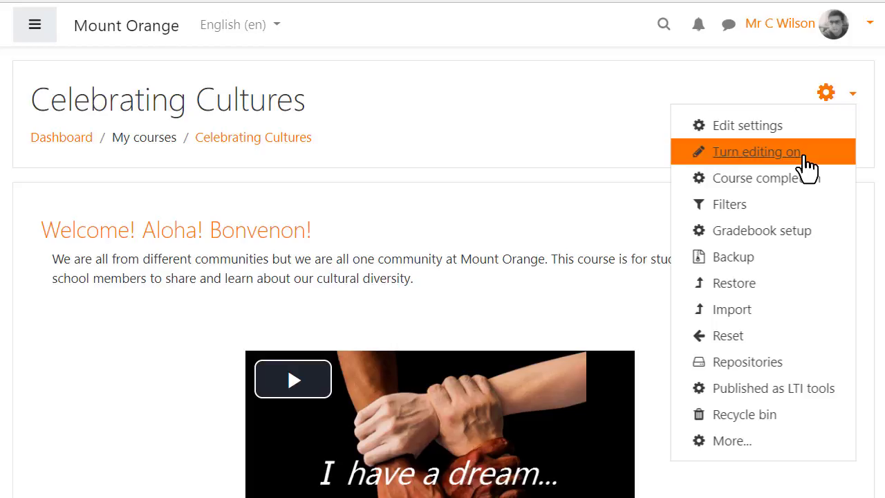
left_click(807, 165)
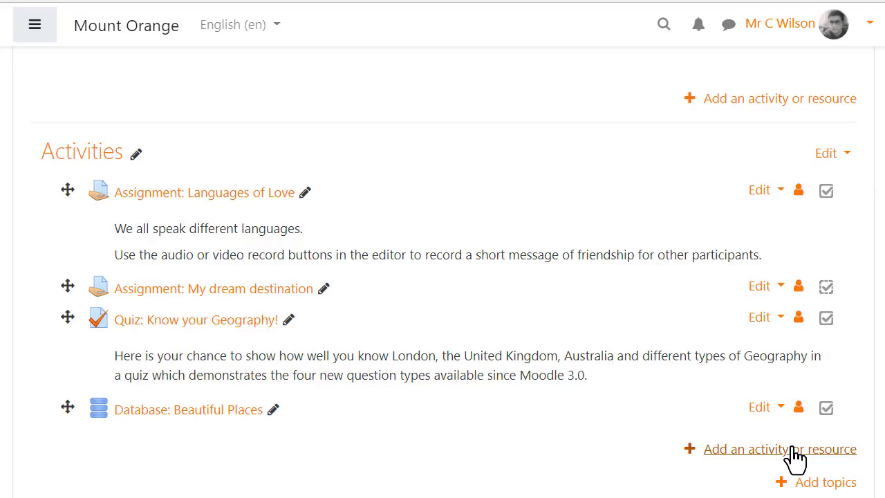
left_click(794, 450)
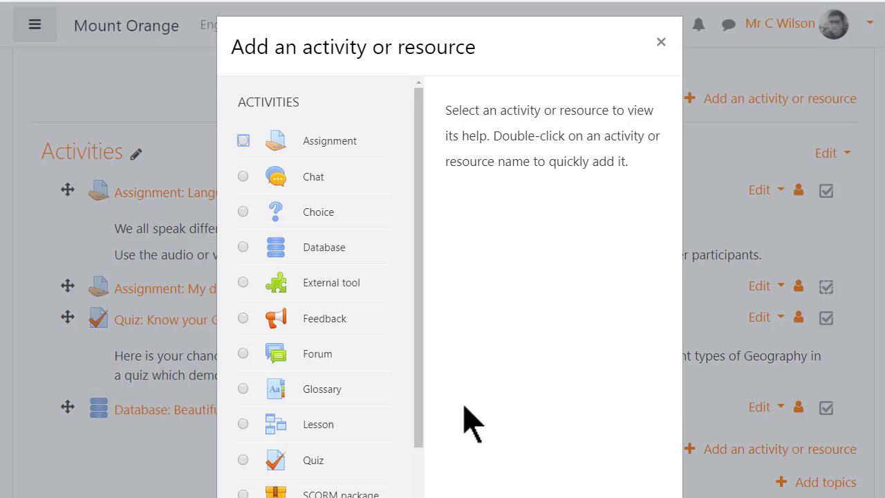
scroll(404, 484, "down", 3)
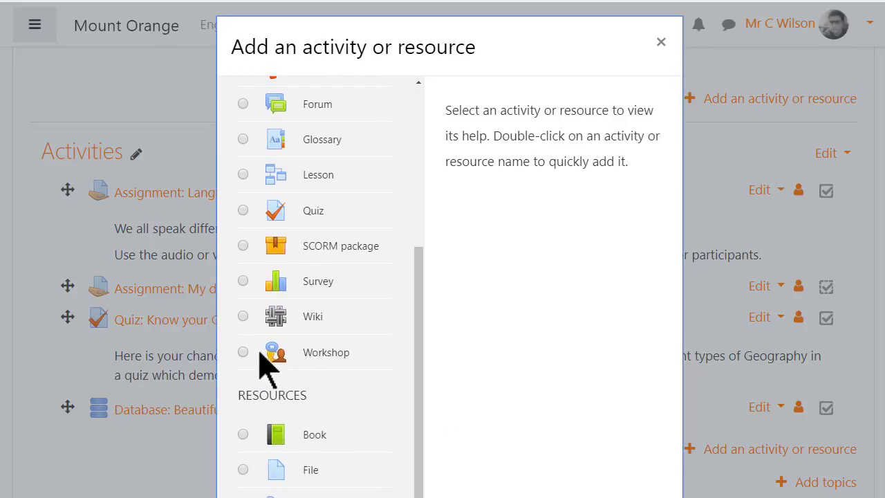
left_click(243, 353)
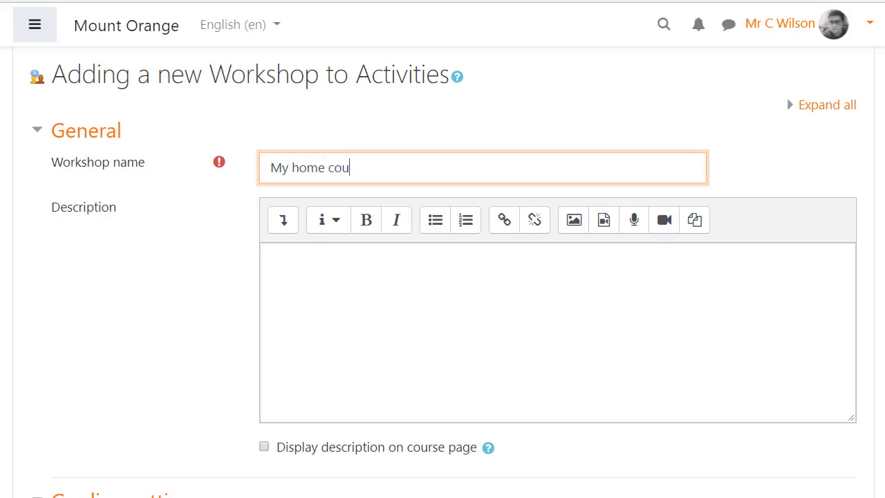
Name the workshop "My home country" and describe it as submitting some work and later assessing 4 submissions from other participants
type("ntry")
left_click(271, 258)
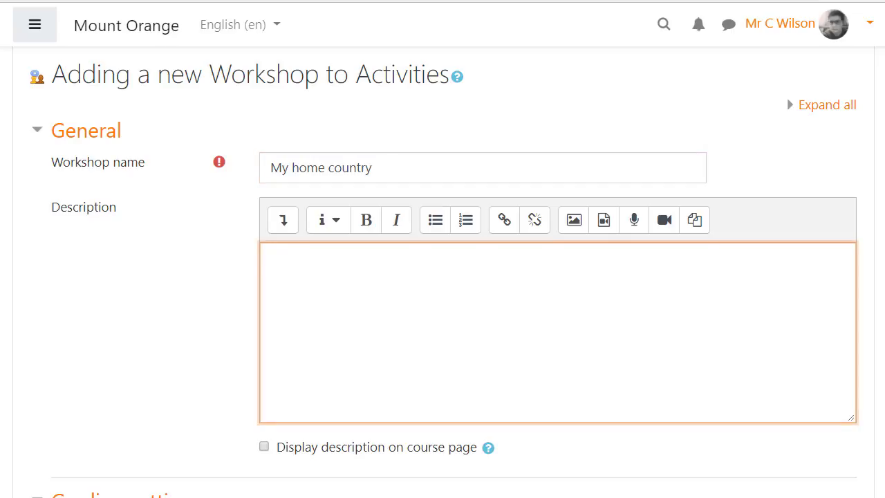
type("In this activity, you're asked to submit some work and later assess 4 submissions from other participants.")
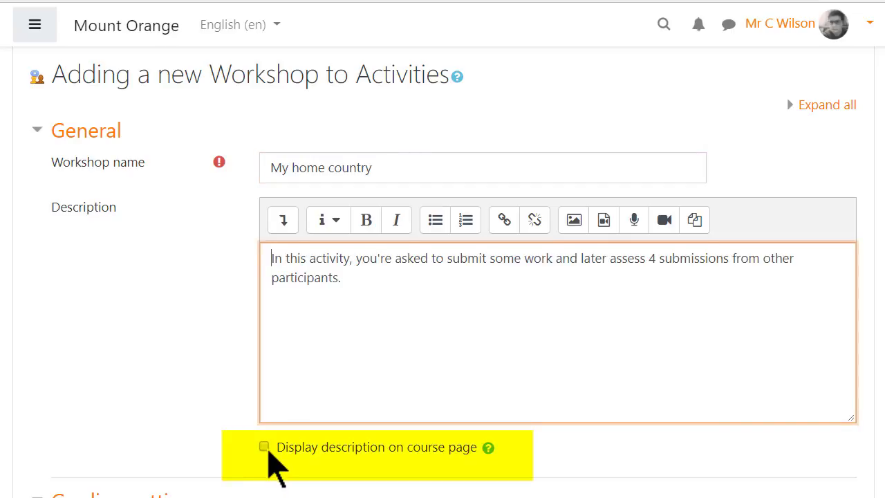
Set the workshop's grading strategy to Number of errors in the grading settings
scroll(442, 277, "down", 3)
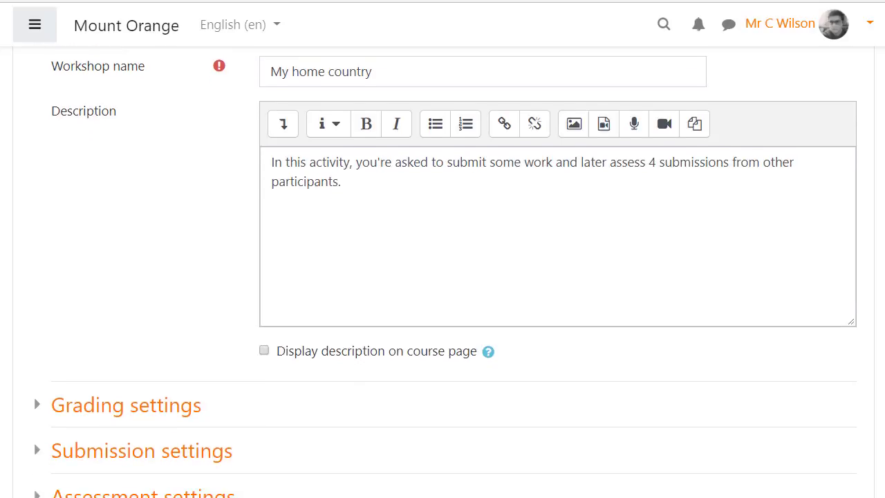
scroll(442, 277, "down", 3)
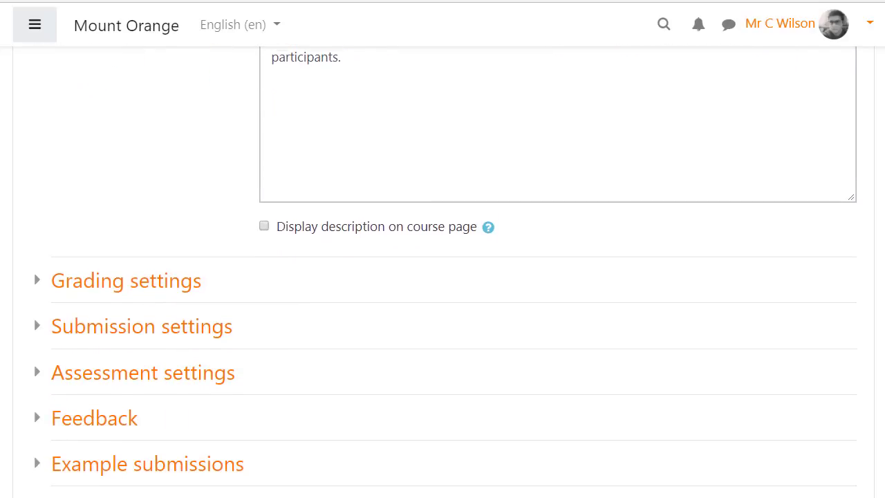
scroll(650, 453, "down", 2)
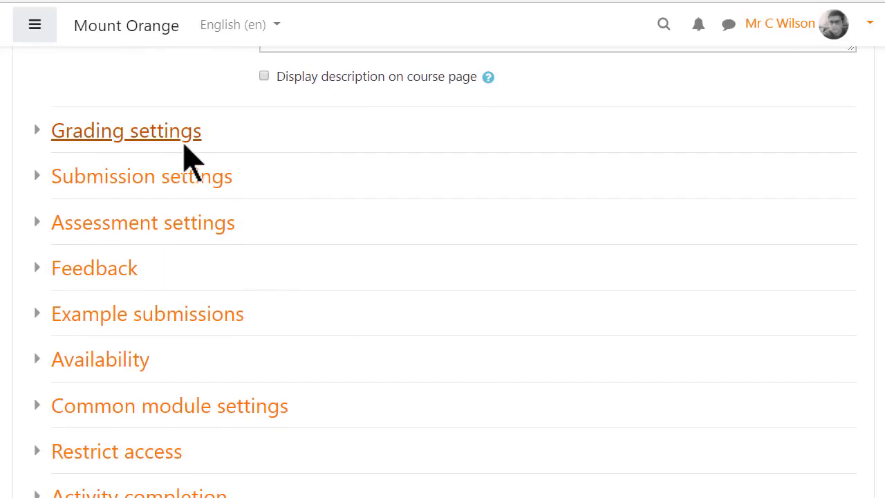
left_click(187, 135)
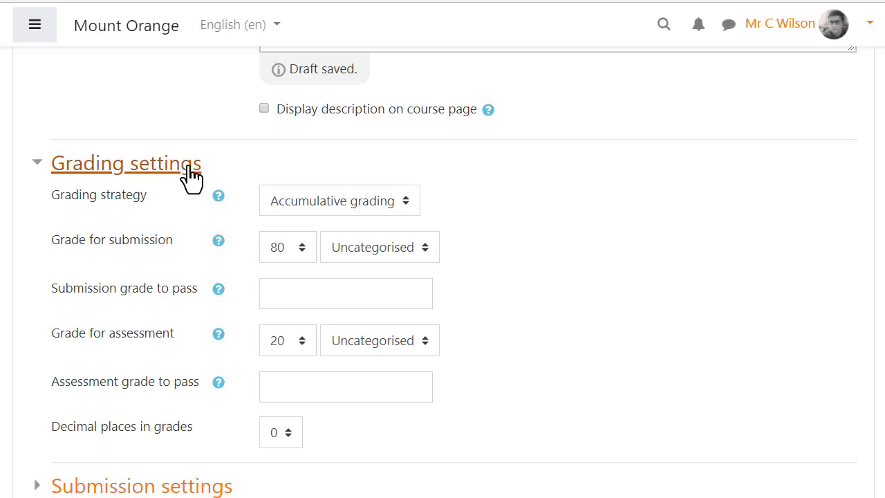
left_click(395, 220)
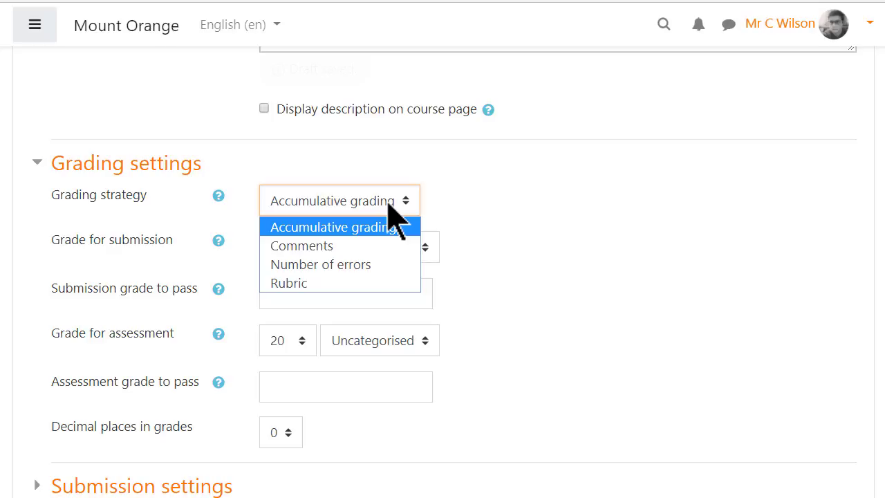
scroll(395, 220, "down", 1)
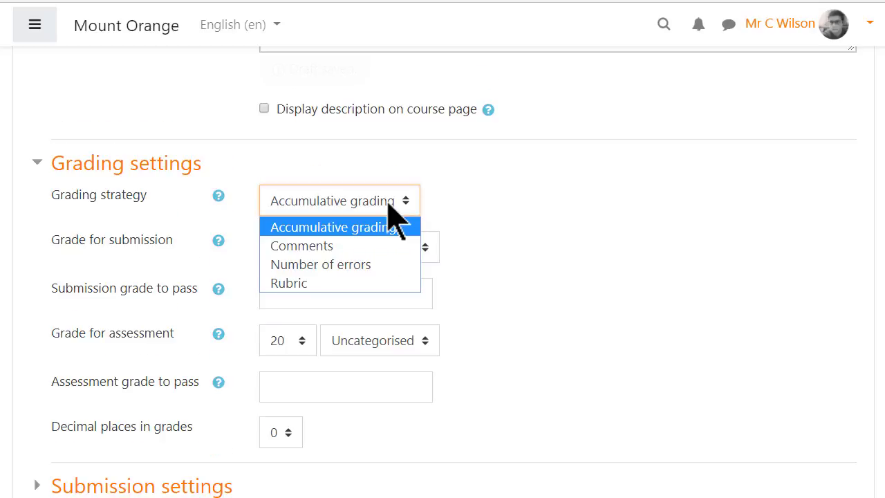
left_click(391, 263)
scroll(392, 262, "down", 1)
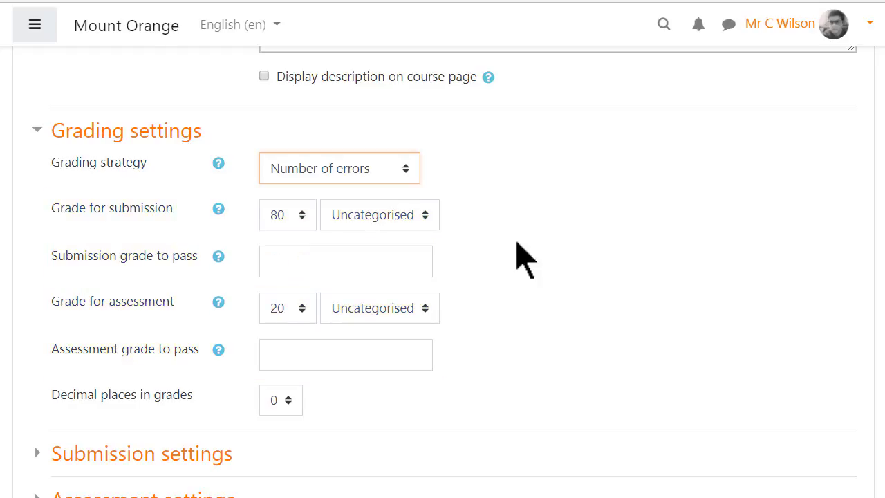
left_click(170, 135)
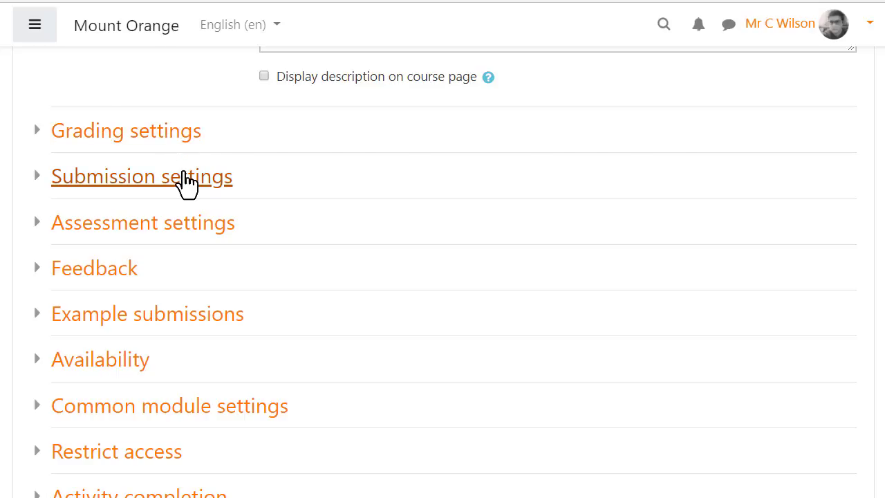
Enter submission instructions asking for three sentences describing the home country, a picture and a website link, plus a note about assessing other participants' submissions
left_click(186, 178)
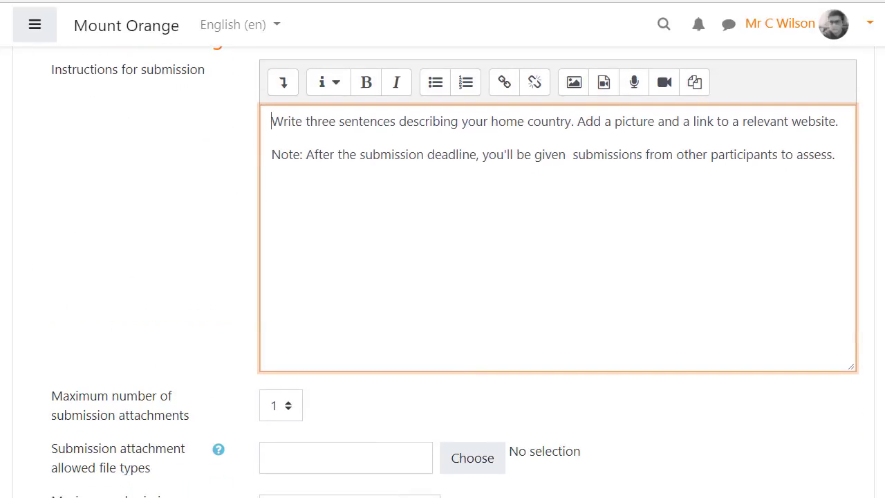
scroll(559, 484, "down", 1)
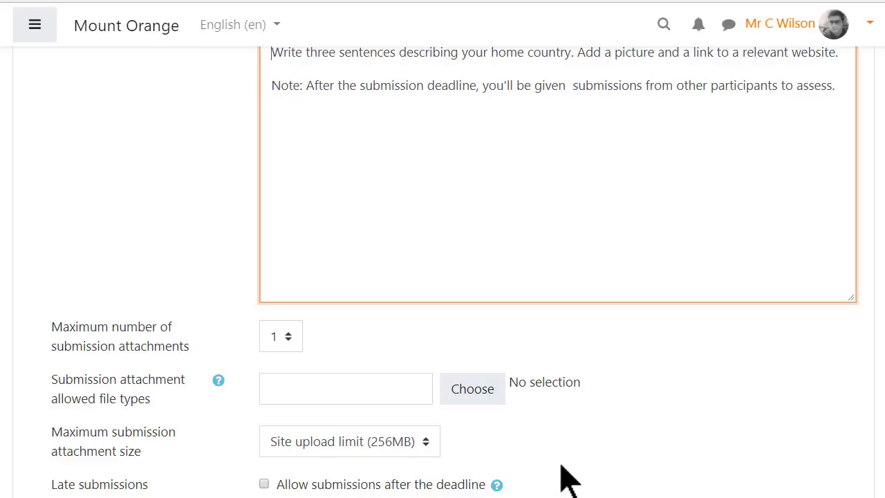
scroll(572, 480, "down", 1)
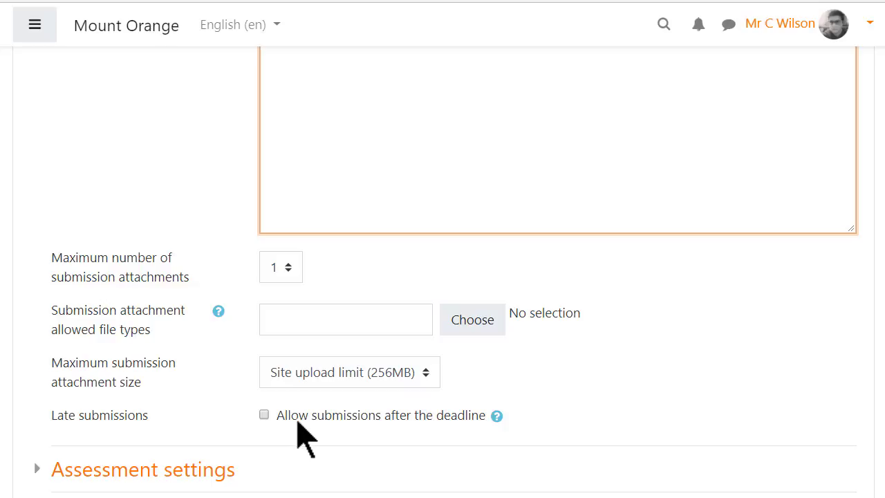
Set the instructions for assessment to "Check whether the submission contains the items mentioned in the instructions."
left_click(206, 470)
scroll(205, 468, "down", 2)
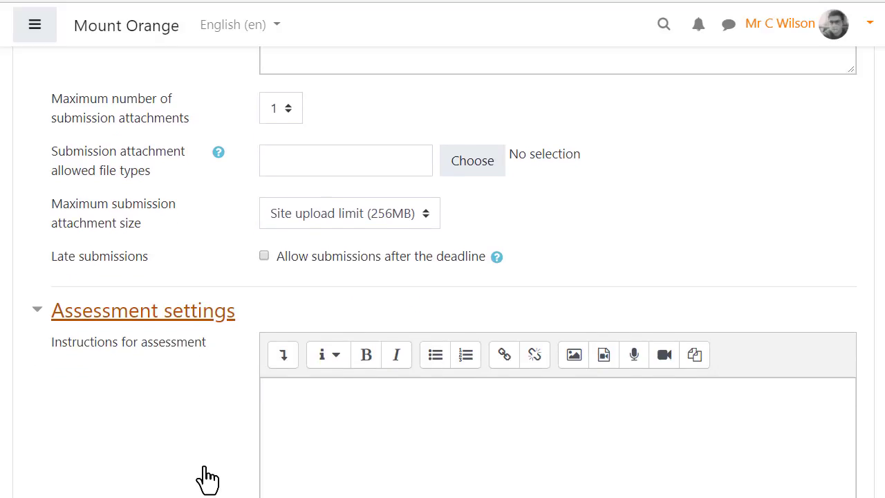
scroll(205, 470, "down", 4)
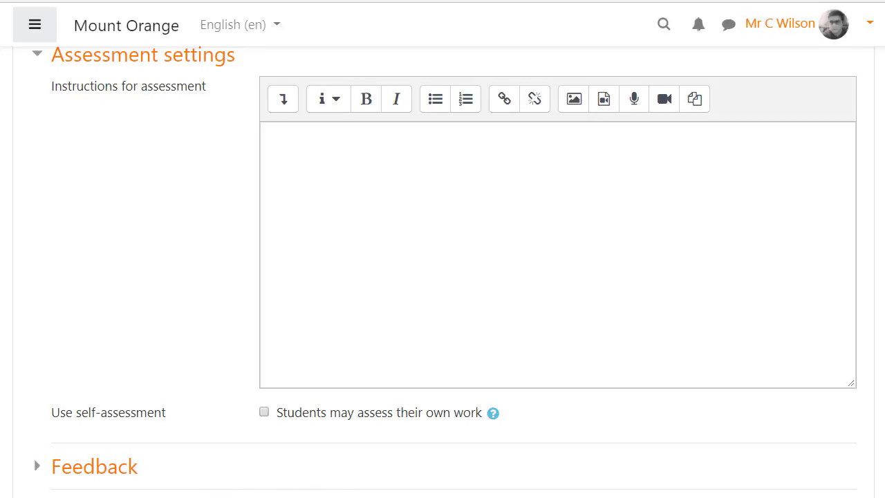
left_click(293, 164)
type("Check whether the submission contains the items mentioned in the instructions.")
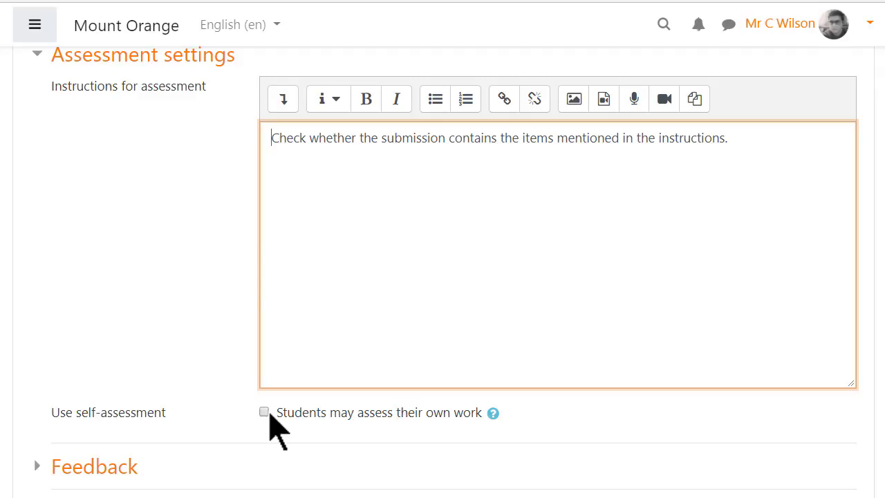
left_click(206, 61)
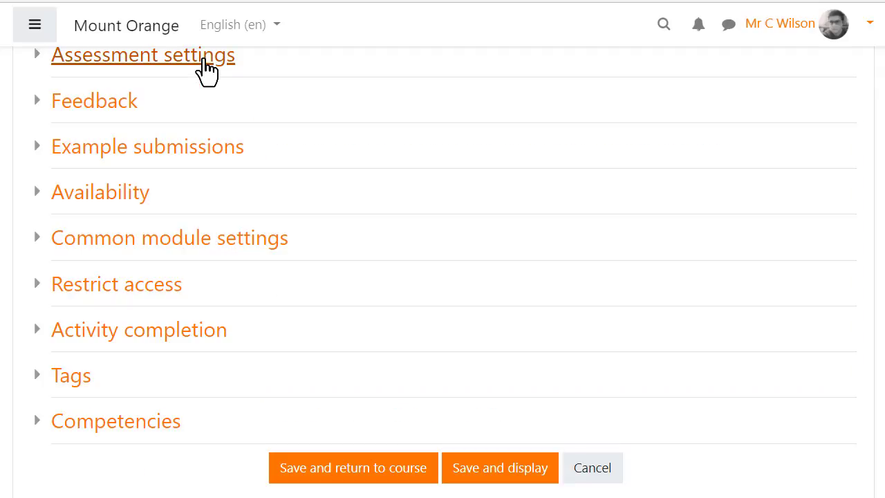
Enter a feedback conclusion thanking participants and explaining the submission grade, the assessment grade and the published submissions
left_click(132, 101)
scroll(132, 103, "down", 1)
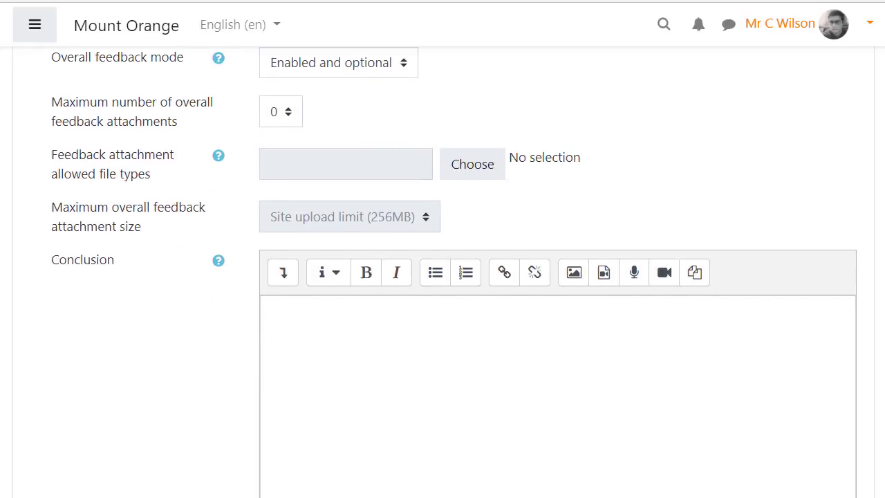
scroll(454, 276, "down", 1)
scroll(454, 277, "down", 2)
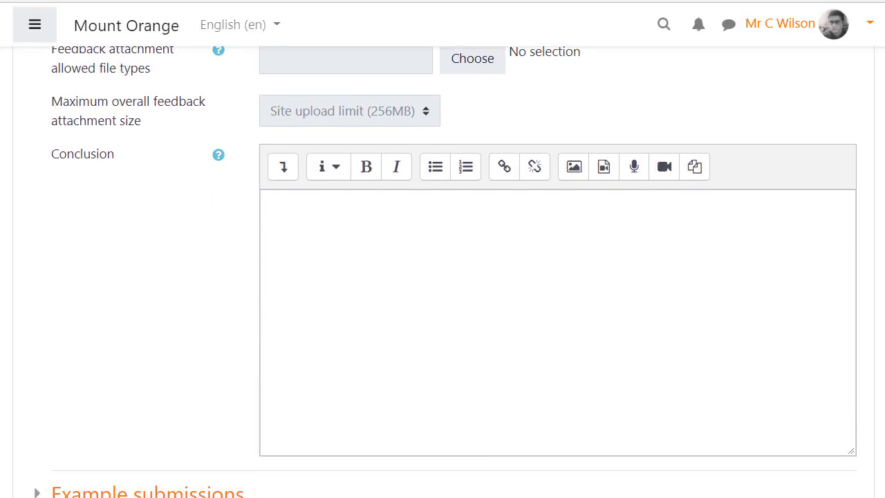
type("Thank you to everyone for participating in this peer assessment activity. :-) You have been given two grades - a grade for your submission and a grade for assessing the submissions of others. To view grades, comments and feedback about your submission, look in the section below 'Your submission' and click on your submission title link. Your grade for assessment is determined by comparing the grade you gave for each submission with the grades other participants gave. If everyone agrees and gives exactly the same grades, then everyone gets an assessment grade of 100%. If not everyone agrees, the amount that they disagree is reflected in a lower grade for assessment. The section 'Published submissions' contains a few examples of the many excellent submissions that were received.")
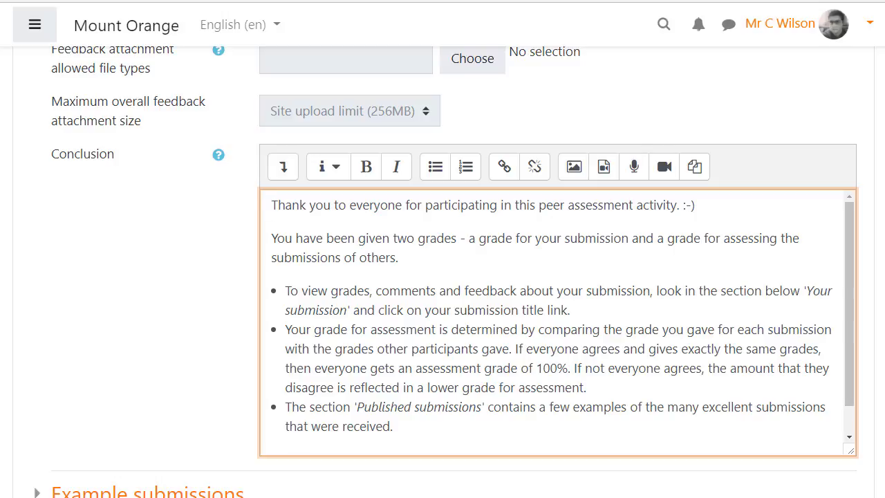
Review the example submissions options of the workshop
left_click(207, 492)
scroll(203, 493, "down", 3)
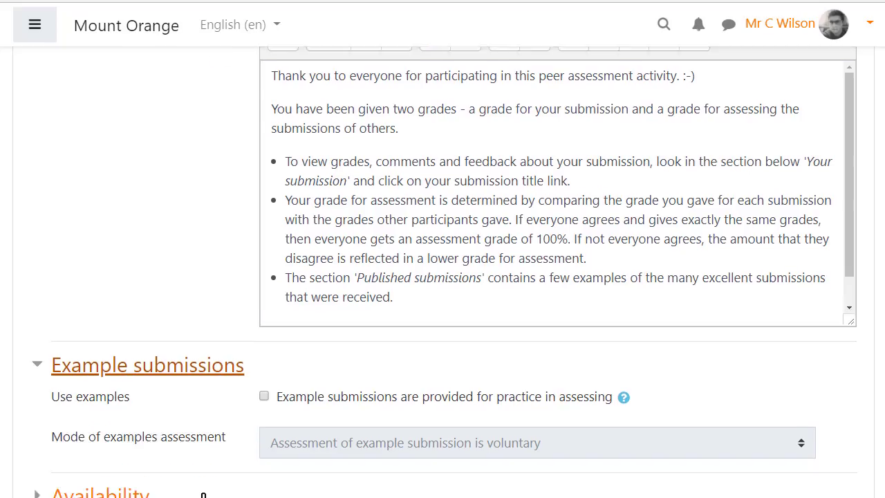
scroll(203, 494, "down", 3)
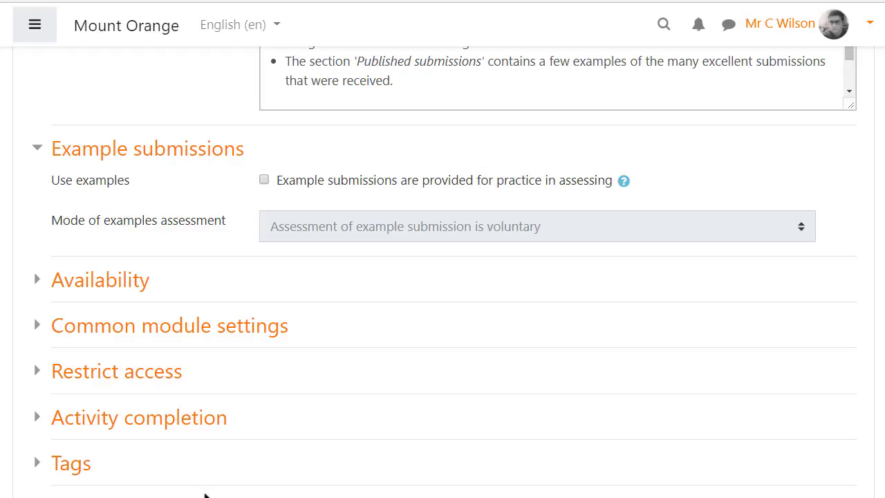
scroll(228, 474, "down", 1)
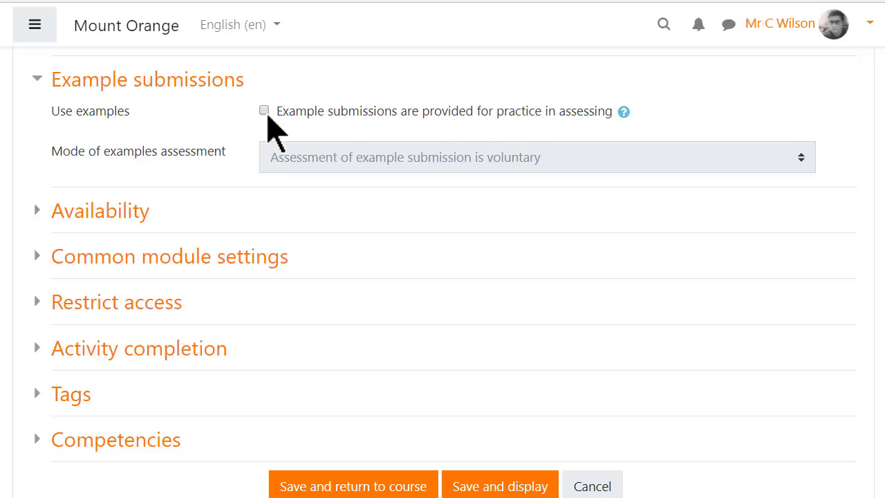
left_click(112, 83)
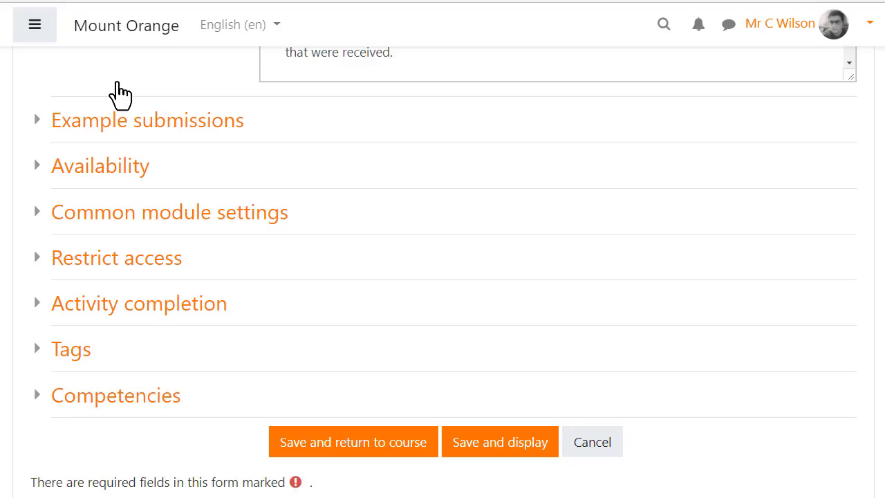
Enable submissions from 5 July 2018 10:45, a submissions deadline of 13 July 2018 13:00 and an assessment deadline of 14 July 2018 10:45
left_click(140, 180)
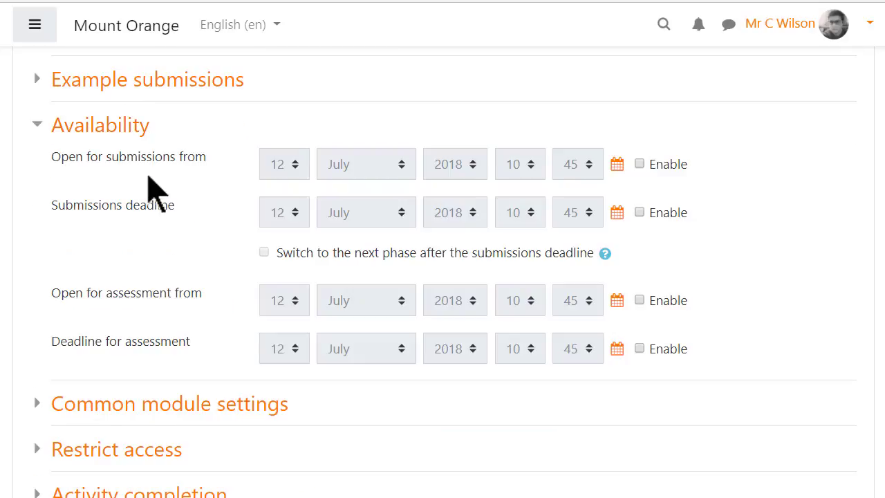
left_click(639, 164)
left_click(639, 212)
left_click(283, 212)
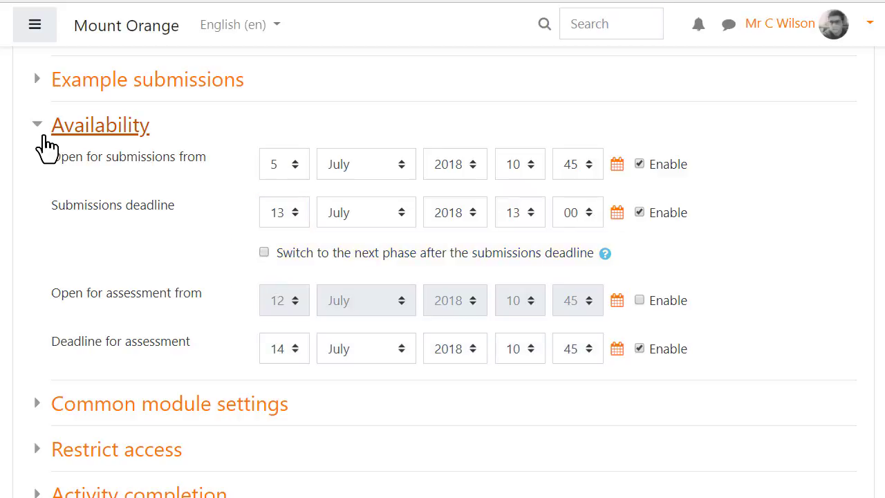
left_click(43, 138)
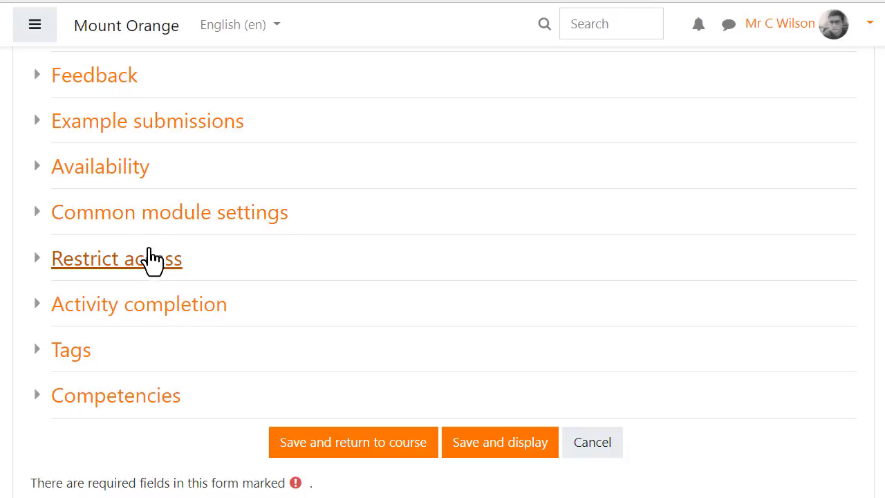
Set completion tracking to show the activity as complete when conditions are met, require a grade, and save and display the workshop
left_click(161, 304)
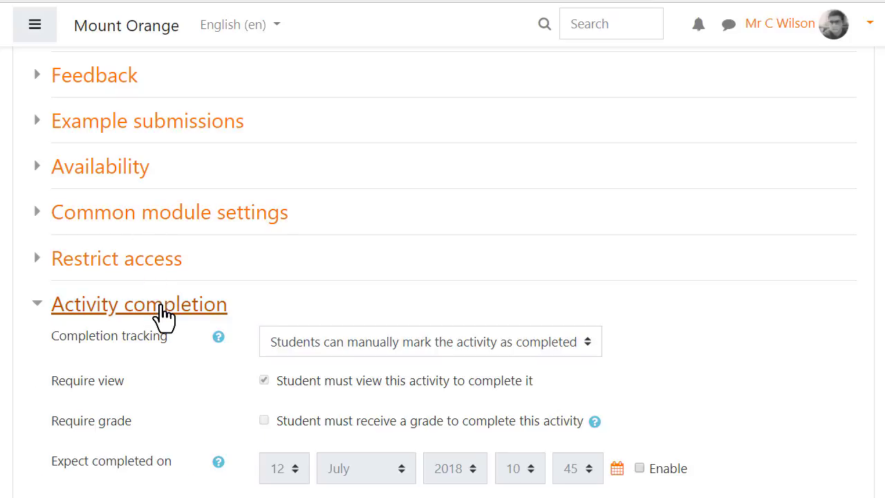
scroll(161, 306, "down", 2)
scroll(166, 317, "down", 2)
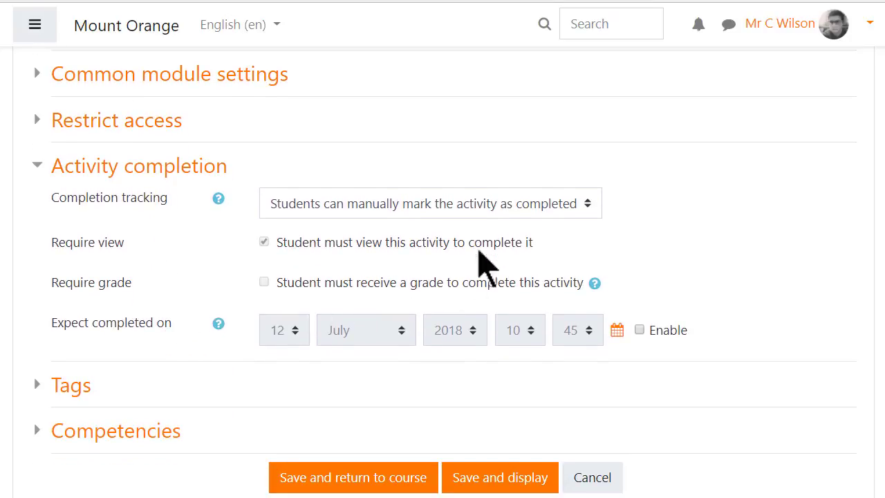
left_click(509, 202)
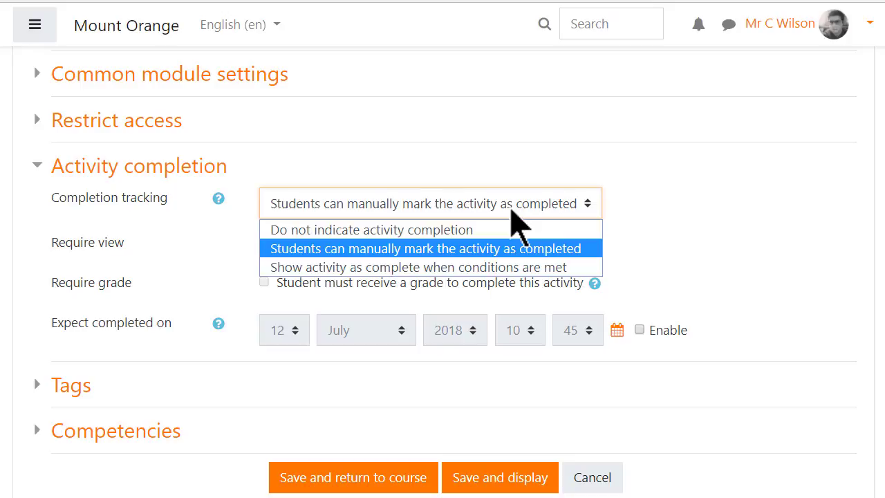
left_click(509, 266)
left_click(508, 243)
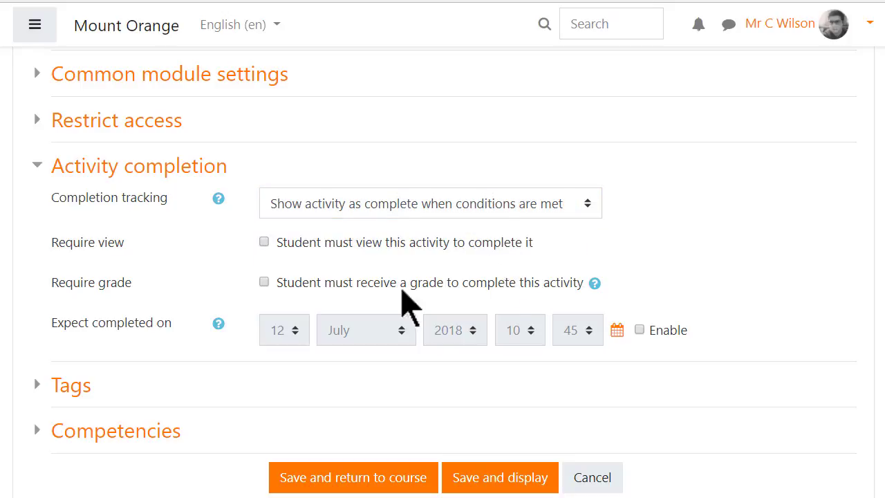
left_click(264, 283)
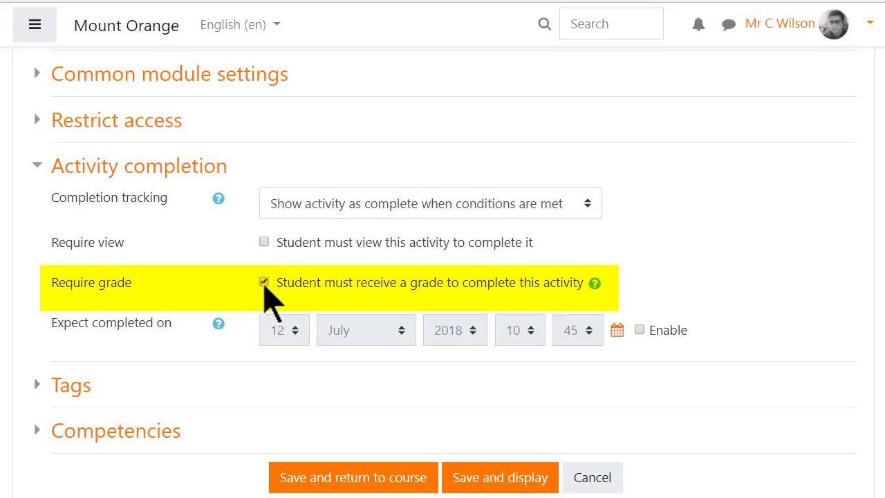
left_click(193, 171)
left_click(497, 450)
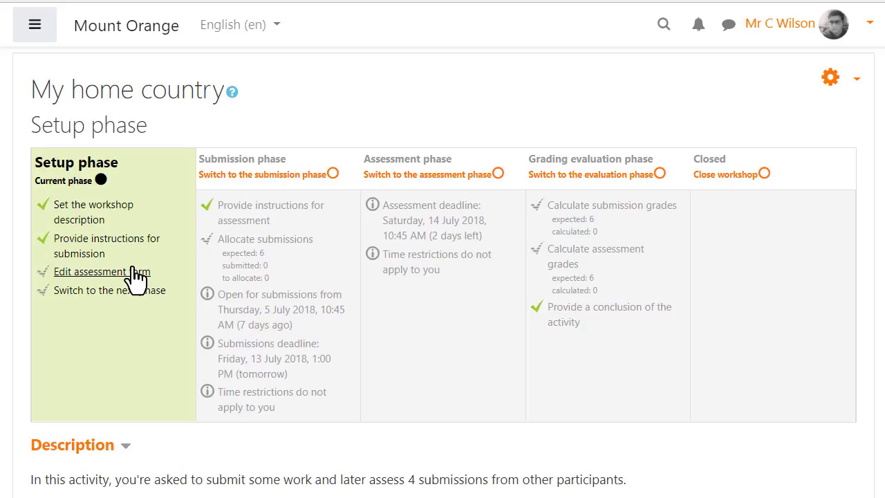
In the assessment form, describe Assertion 1 as "Are there at least three sentences describing the country or region?"
type("Are a")
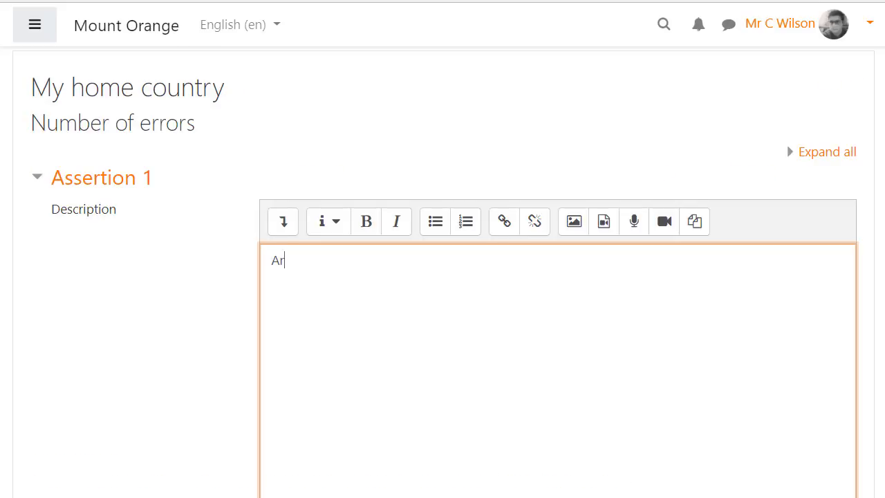
key("BackSpace")
type("there at leat thr")
key("BackSpace")
key("BackSpace")
key("BackSpace")
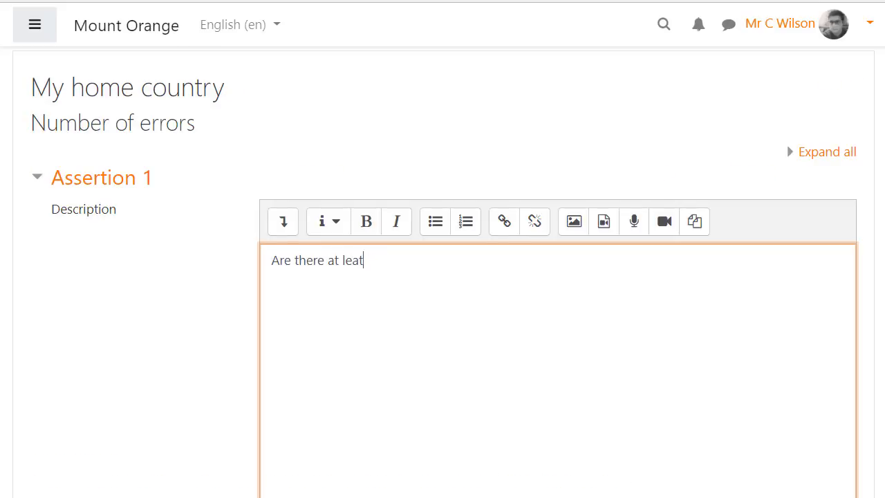
key("BackSpace")
type("st three sentences describing the country or region?")
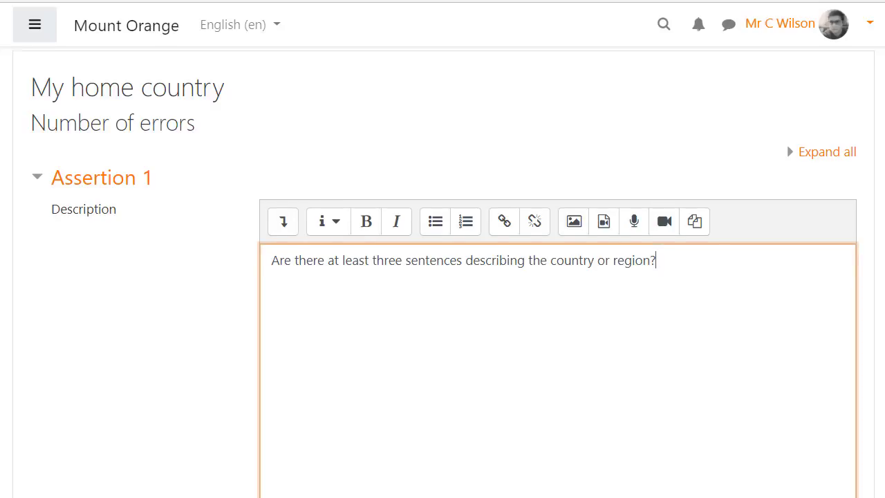
scroll(443, 276, "down", 1)
scroll(442, 276, "down", 1)
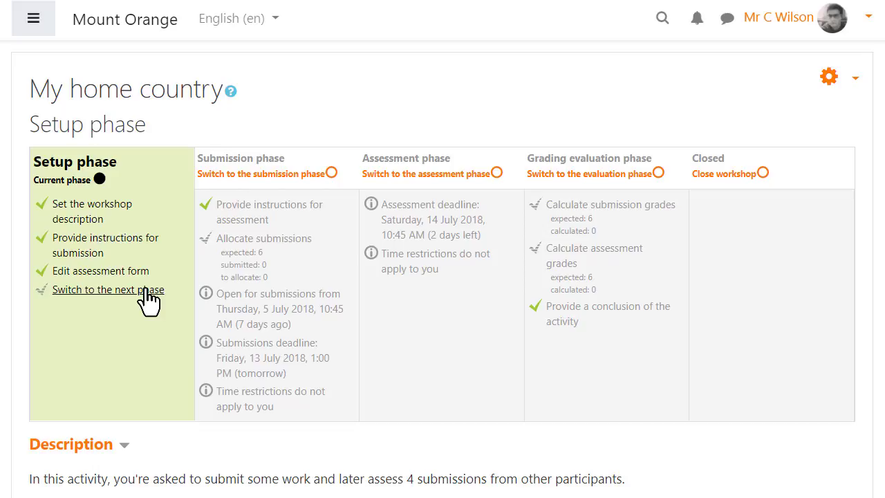
Switch the workshop from the setup phase to the submission phase
left_click(314, 181)
left_click(549, 380)
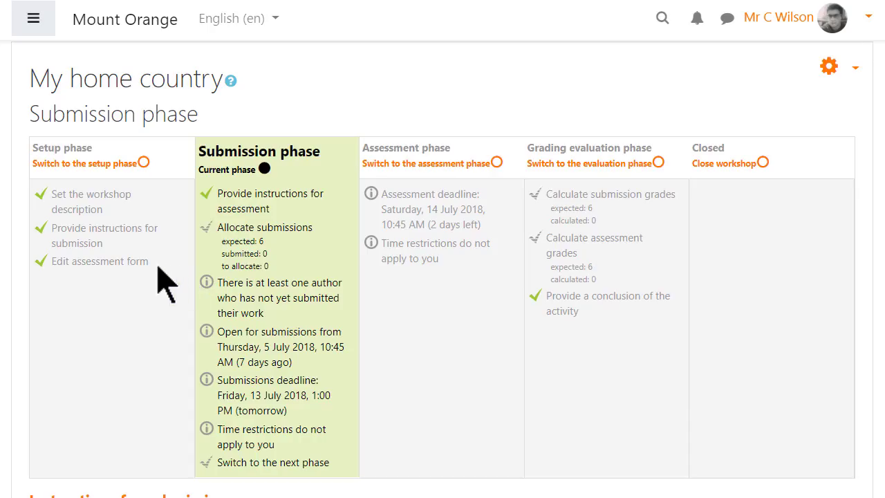
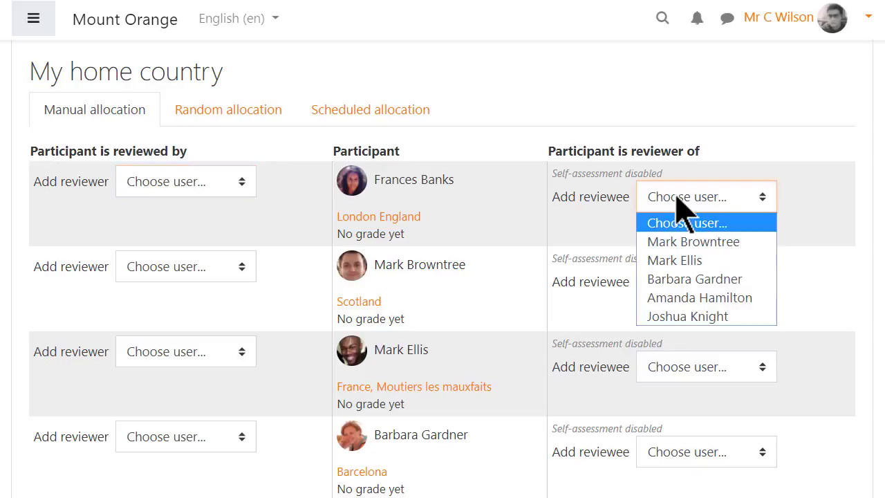
Leave manual allocation and set the random allocation to 2 reviews per reviewer
left_click(680, 197)
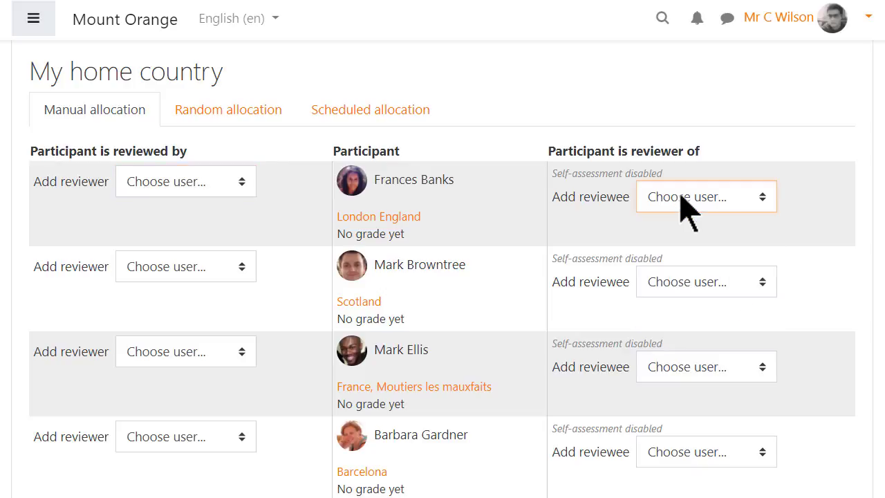
left_click(256, 109)
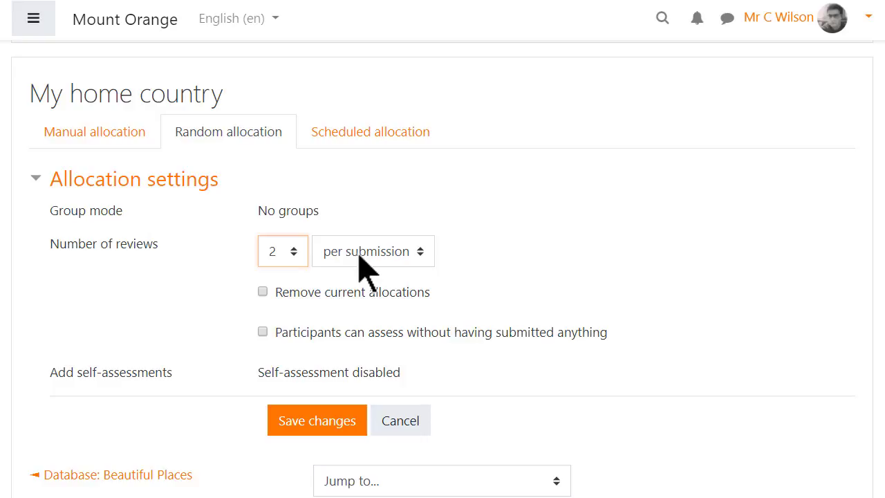
left_click(364, 251)
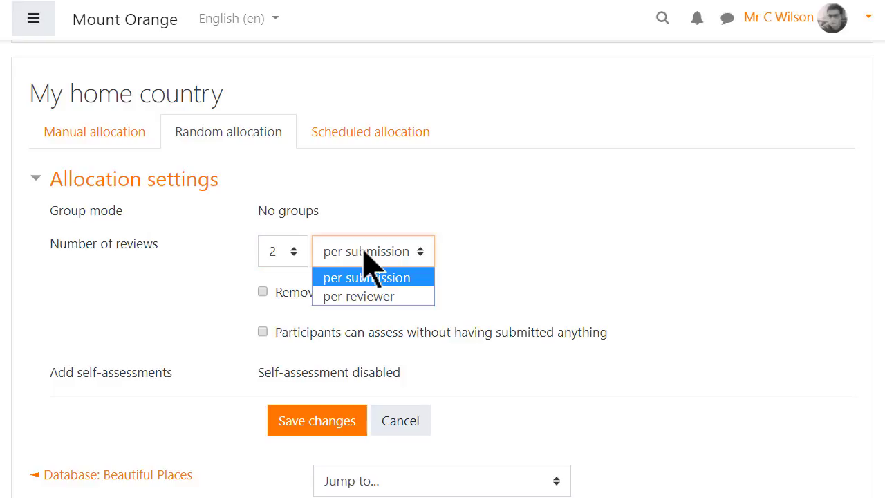
left_click(373, 295)
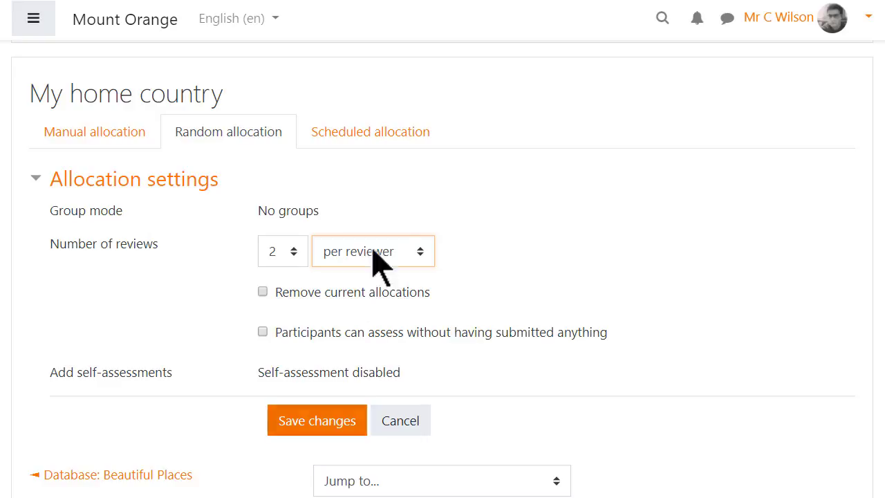
Examine the scheduled allocation options, including its allocation settings
left_click(395, 132)
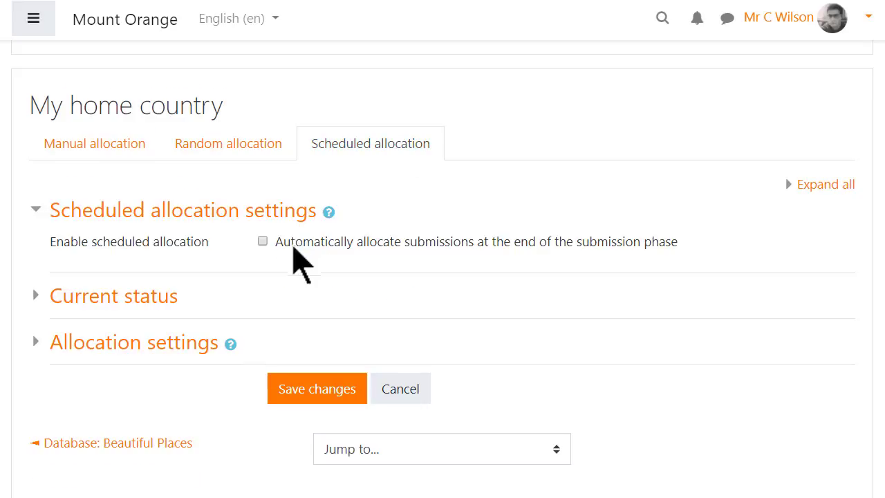
left_click(200, 349)
scroll(199, 353, "down", 3)
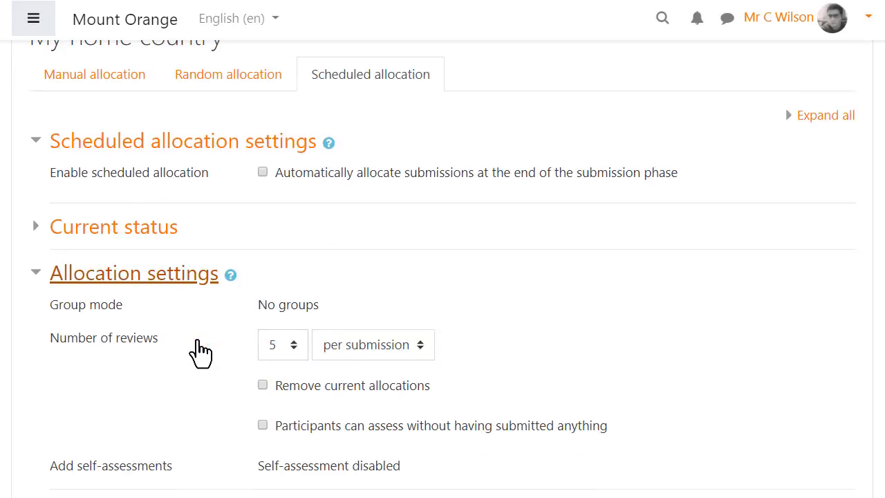
scroll(205, 359, "down", 1)
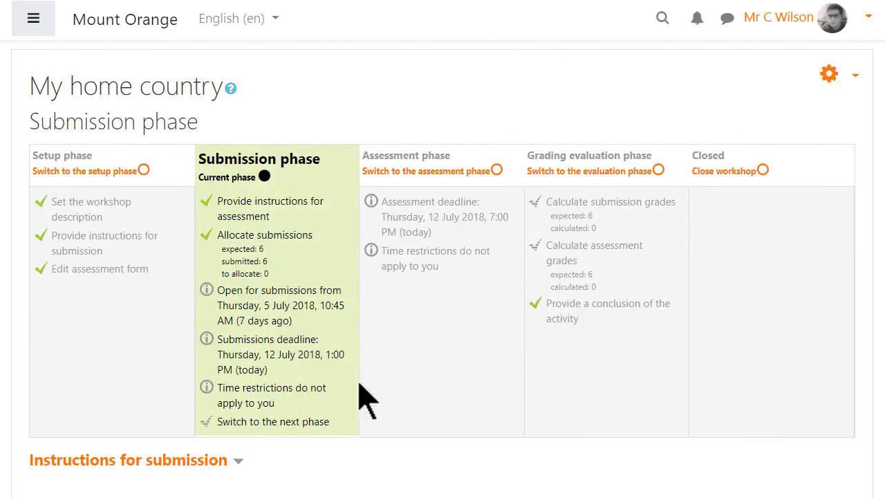
Switch the workshop from the submission phase to the assessment phase
left_click(482, 171)
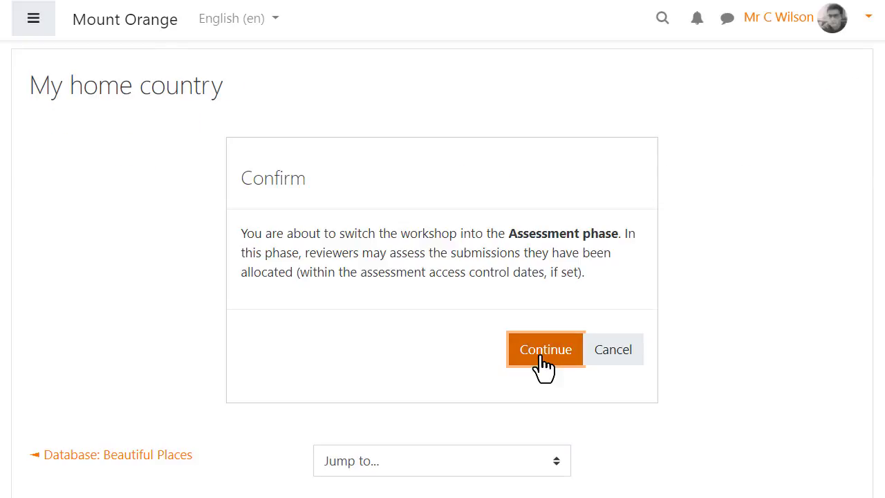
left_click(544, 352)
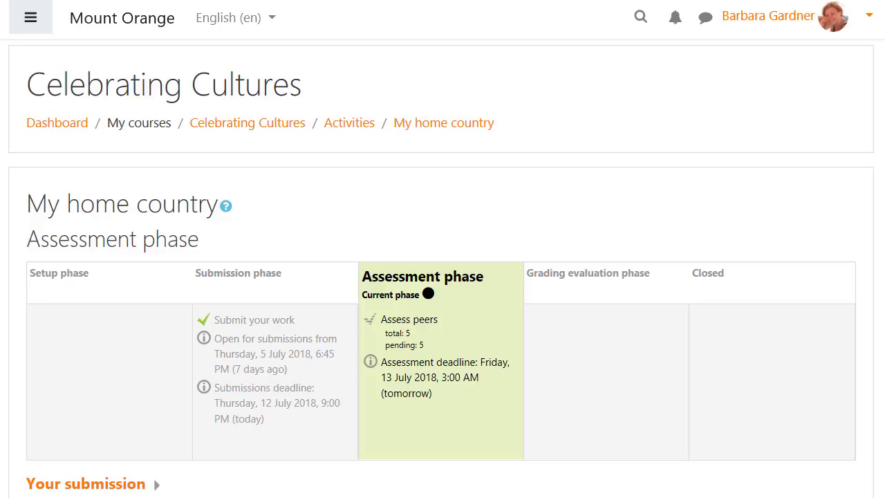
In the student view, start assessing the assigned "London England" submission
scroll(442, 265, "down", 5)
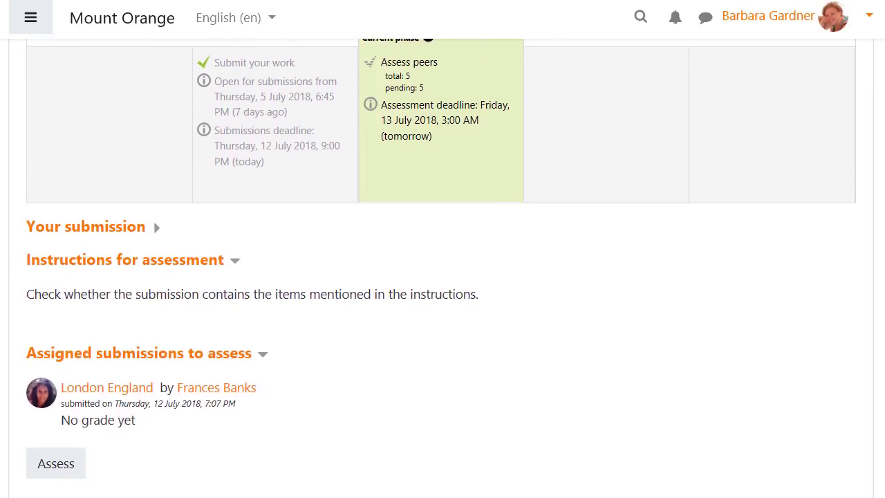
scroll(442, 264, "down", 3)
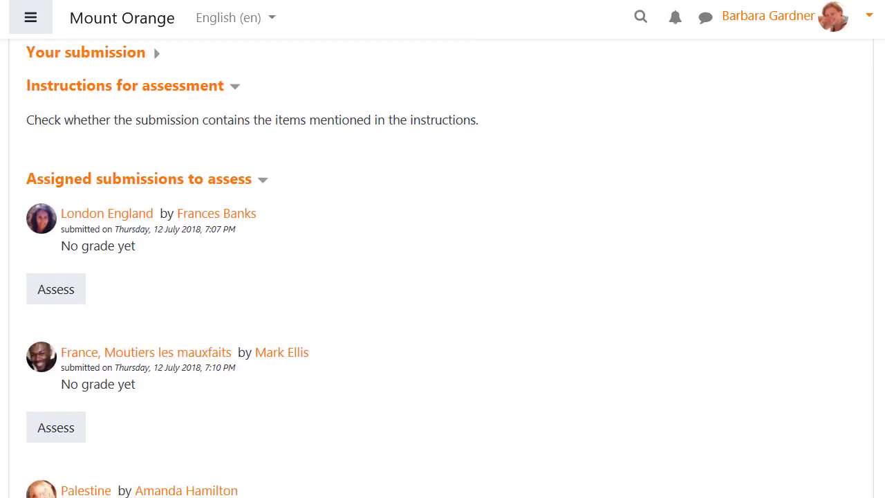
left_click(73, 283)
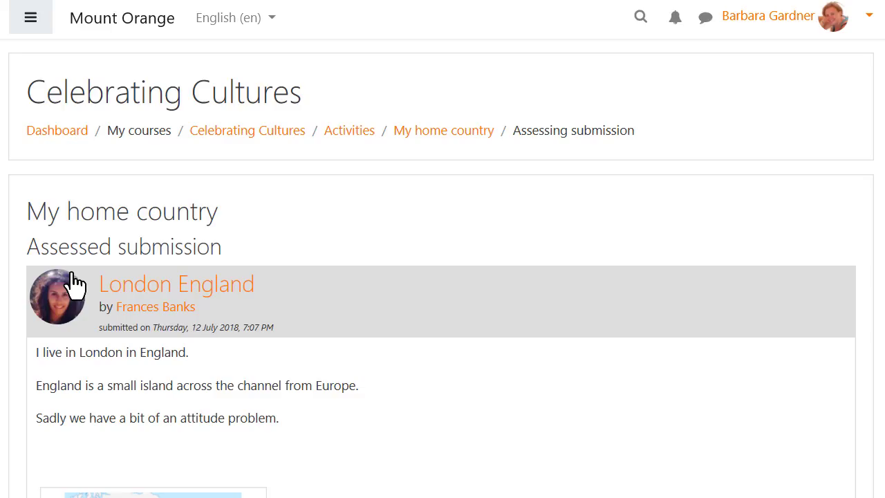
Answer Yes to Assertion 1 with the comment "Good" and Yes to Assertion 2 with the comment "Well done!"
scroll(76, 287, "down", 2)
scroll(442, 306, "down", 5)
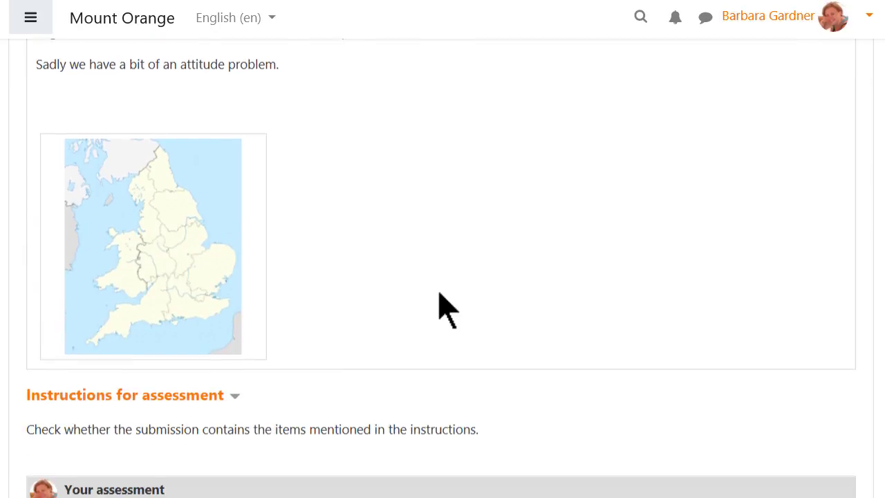
scroll(442, 308, "down", 6)
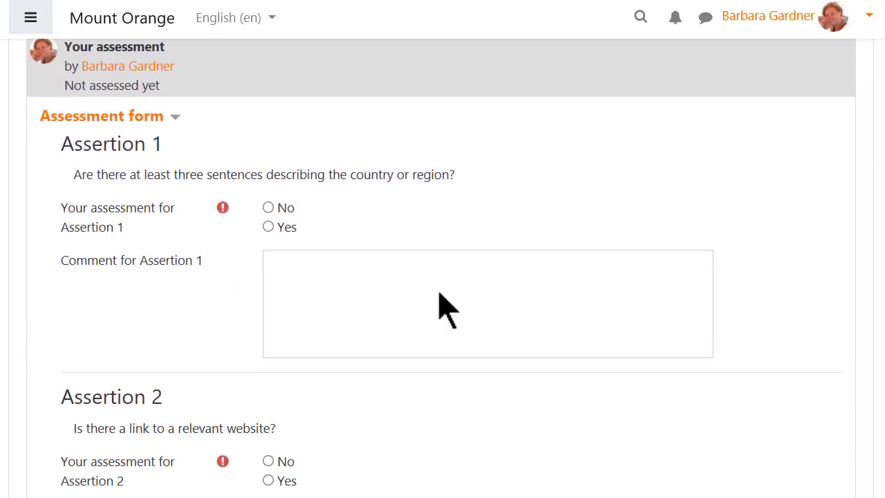
left_click(268, 228)
left_click(293, 288)
type("Good")
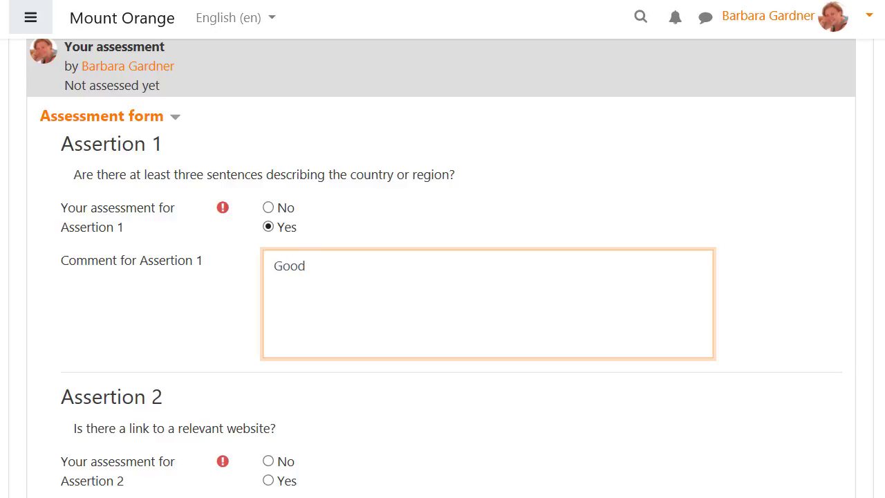
scroll(304, 307, "down", 3)
left_click(268, 304)
left_click(336, 386)
type("Well done!")
Answer Yes to Assertion 3 about the image and go to the overall feedback for the author
scroll(336, 385, "down", 4)
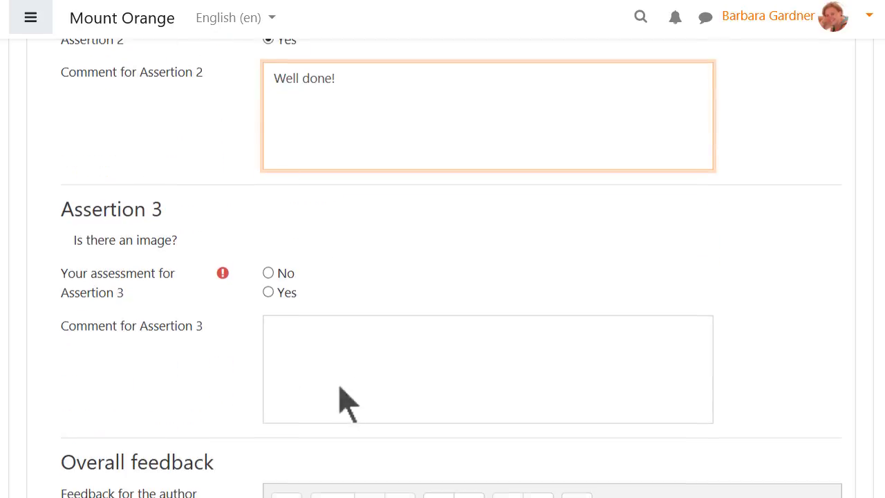
left_click(268, 292)
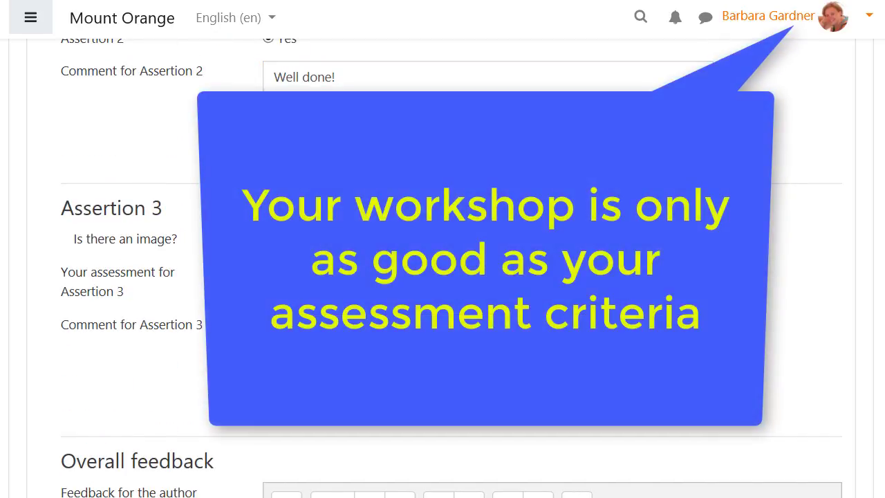
scroll(442, 277, "down", 5)
left_click(484, 311)
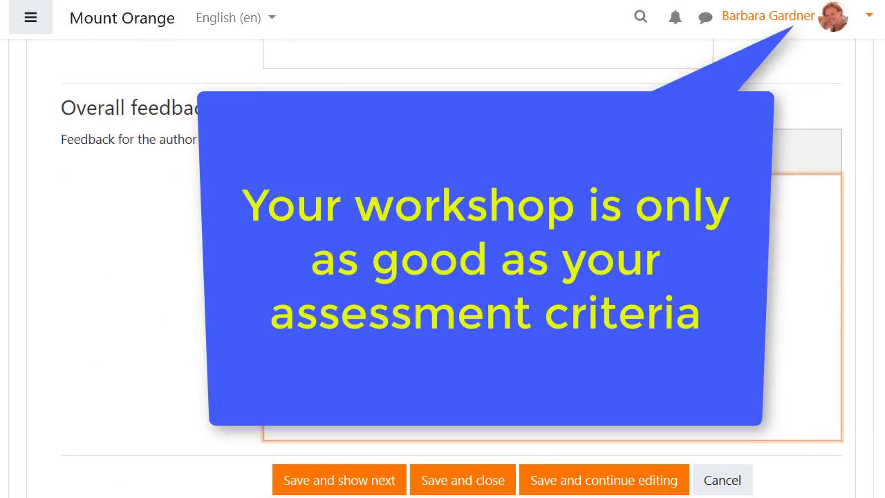
scroll(443, 277, "down", 1)
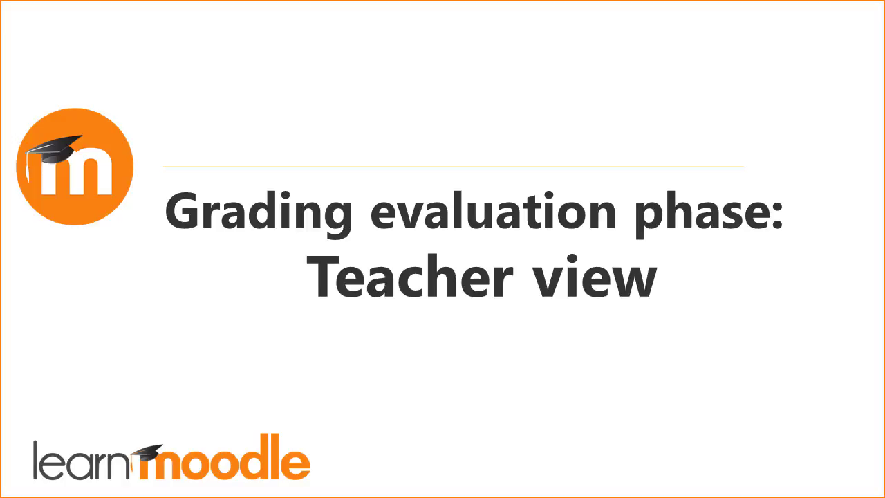
In the teacher view, switch the workshop to the grading evaluation phase
left_click(592, 174)
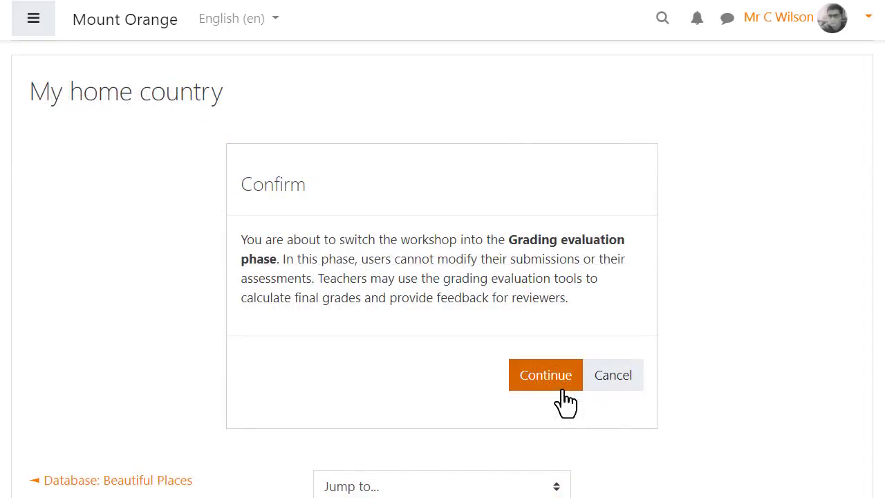
left_click(564, 392)
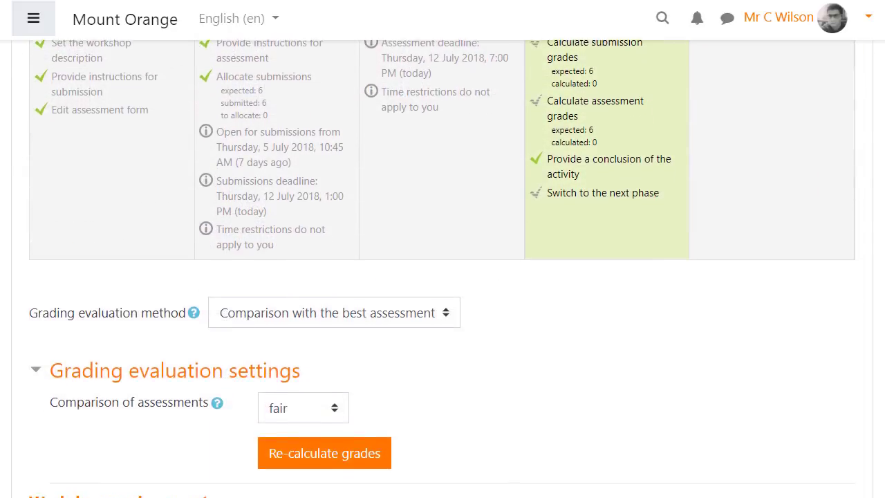
Keep the comparison of assessments at fair and re-calculate the workshop grades
scroll(442, 276, "down", 3)
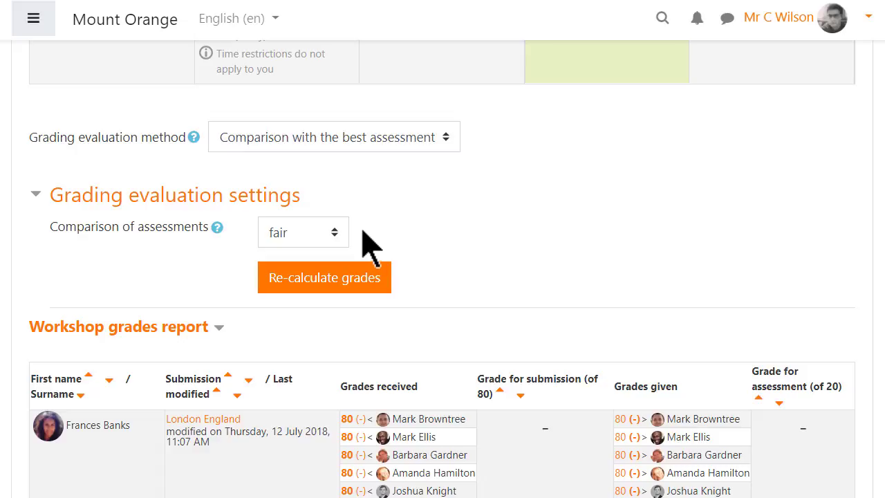
left_click(336, 236)
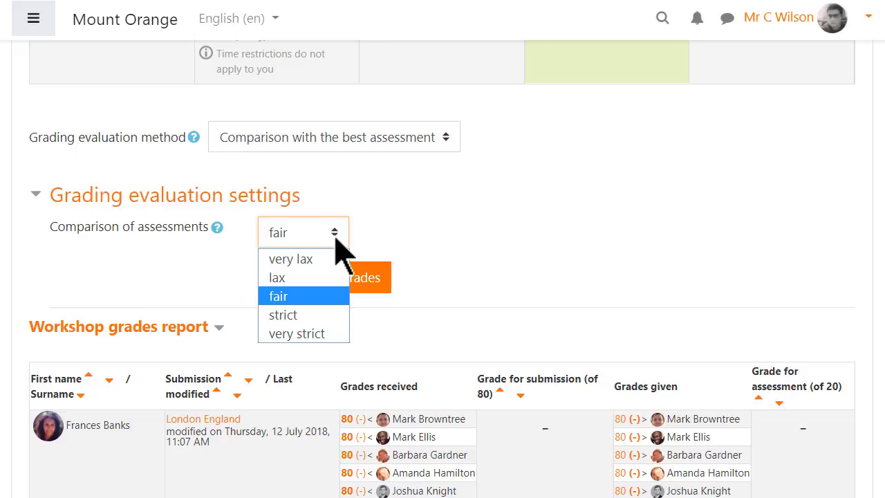
left_click(335, 236)
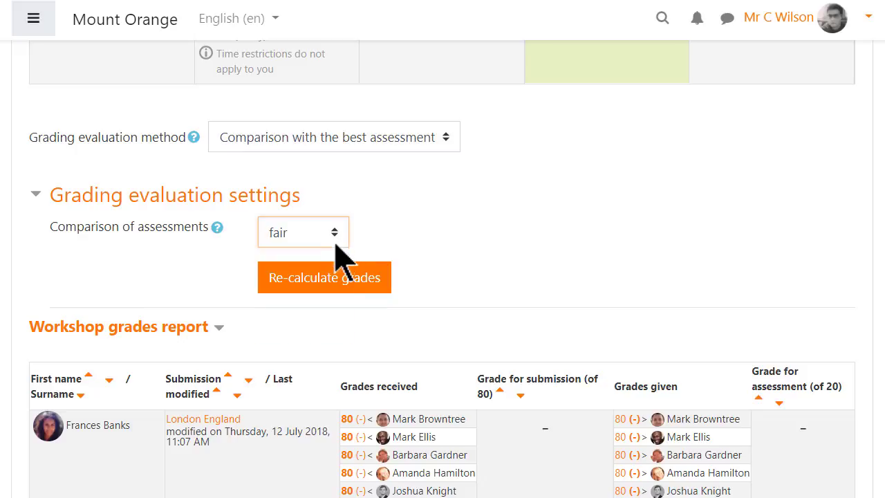
left_click(338, 283)
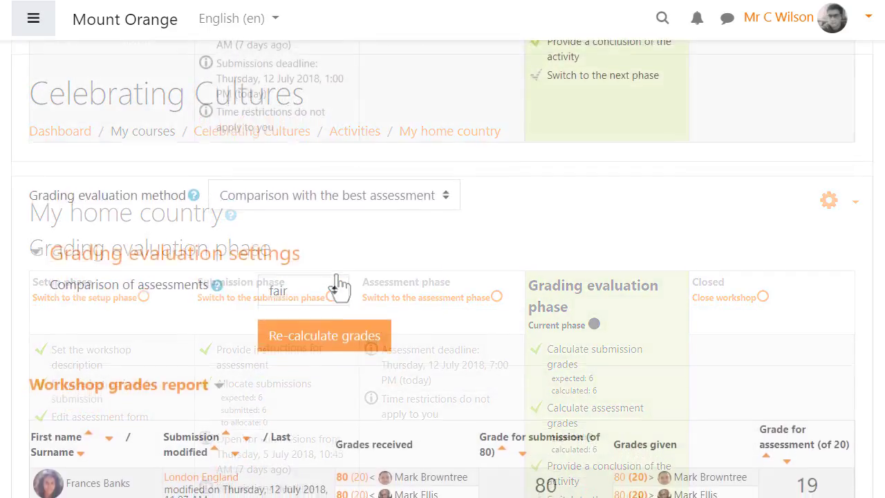
Go through the workshop grades report, open the "Russia!" submission and examine its content and peer assessments
scroll(883, 463, "down", 3)
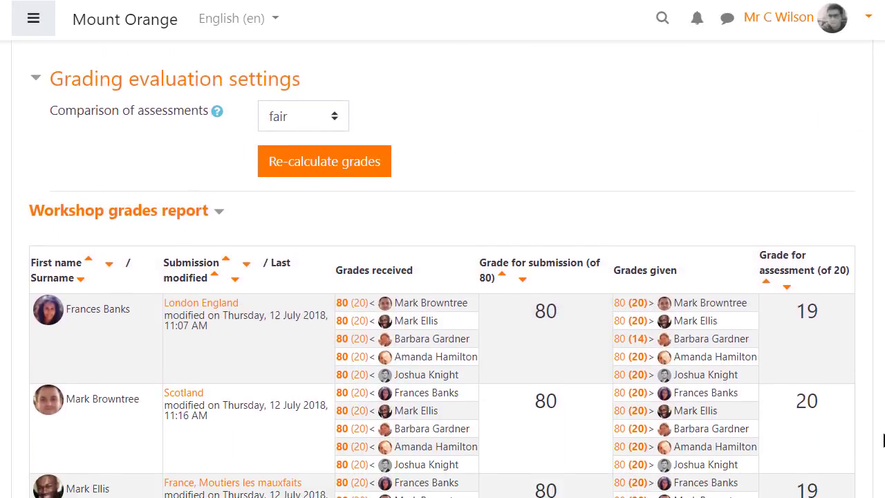
scroll(882, 463, "down", 2)
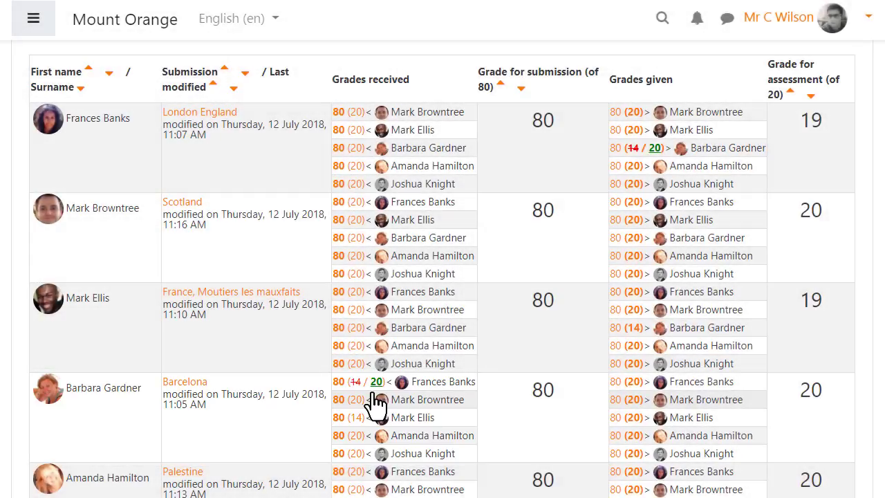
scroll(529, 438, "down", 3)
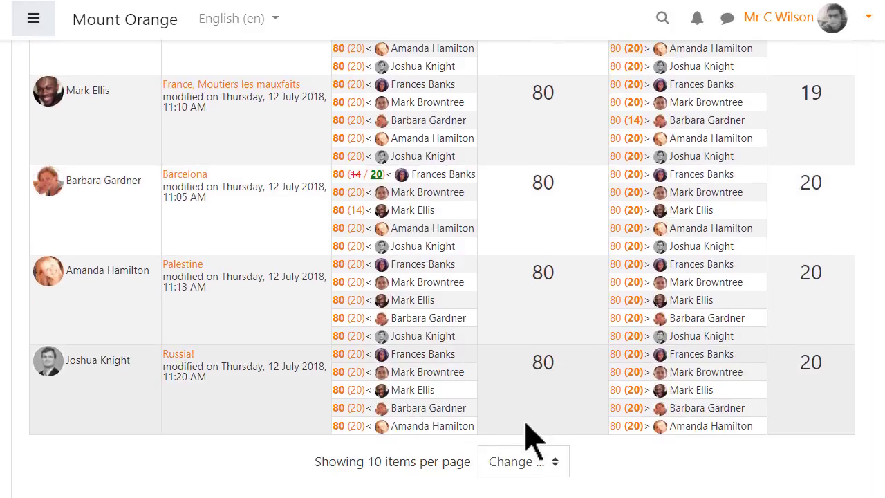
left_click(193, 370)
scroll(416, 366, "down", 4)
scroll(420, 385, "down", 8)
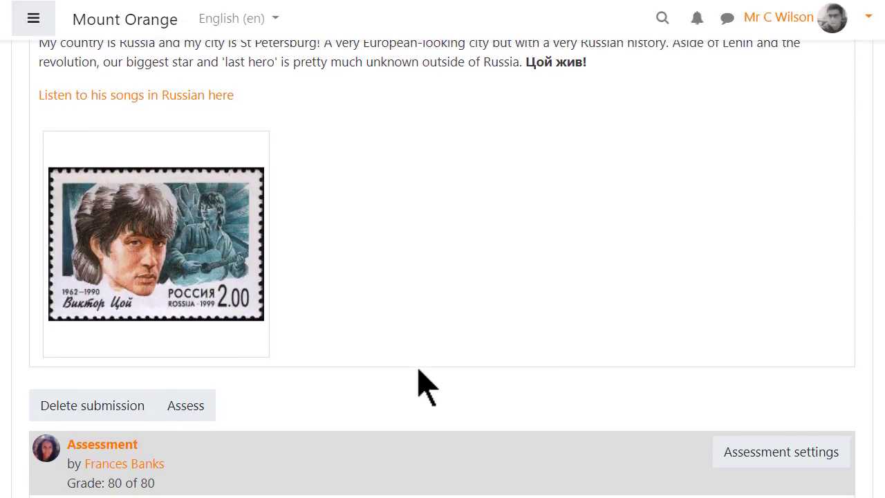
scroll(423, 383, "down", 20)
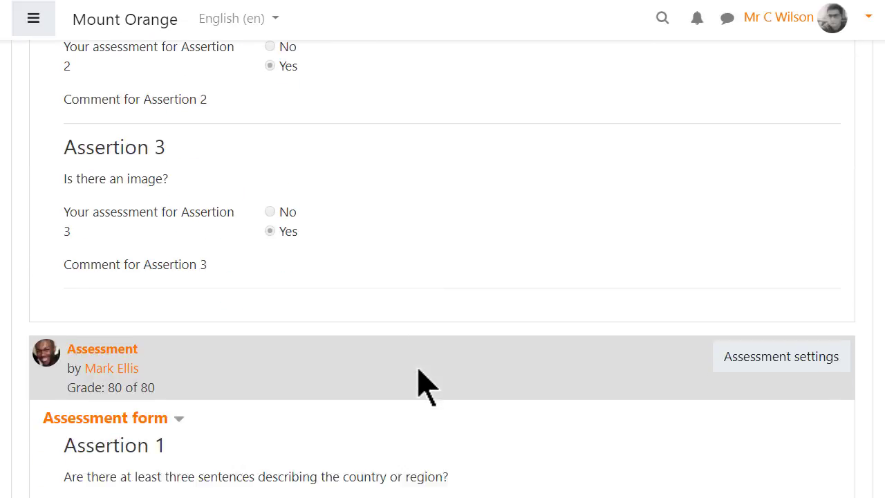
scroll(422, 383, "down", 1)
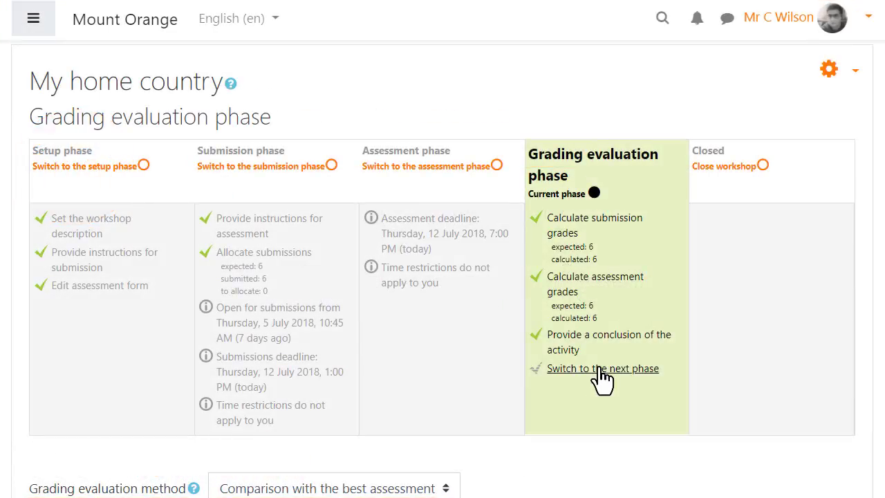
Close the "My home country" workshop and confirm releasing the calculated grades to the gradebook
left_click(752, 176)
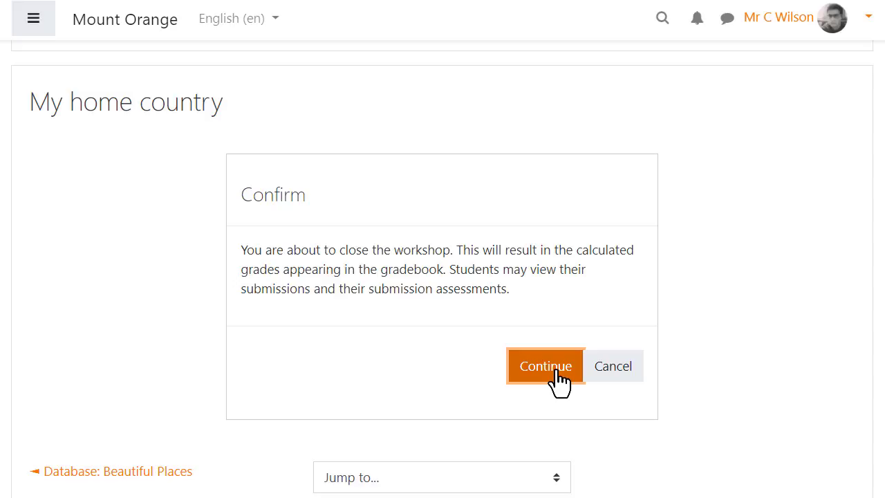
left_click(558, 374)
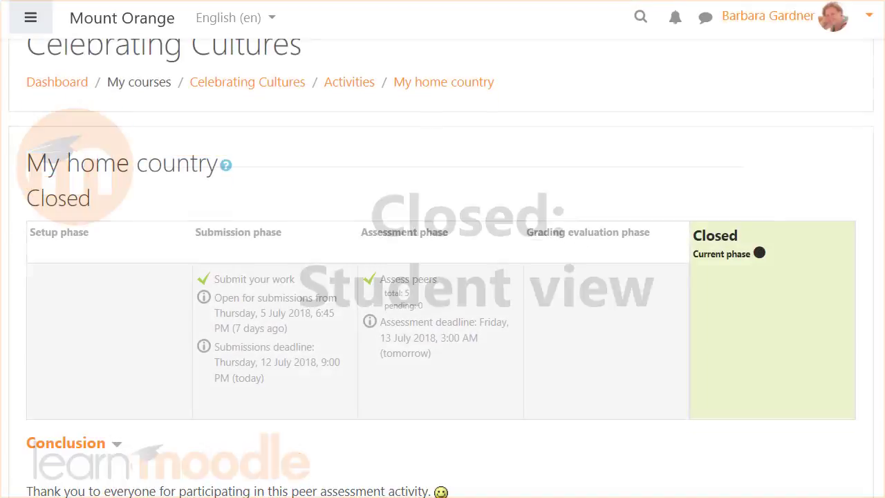
In the student view of the closed workshop, examine the conclusion, the student's grades, their submission and the published submissions
scroll(442, 276, "down", 5)
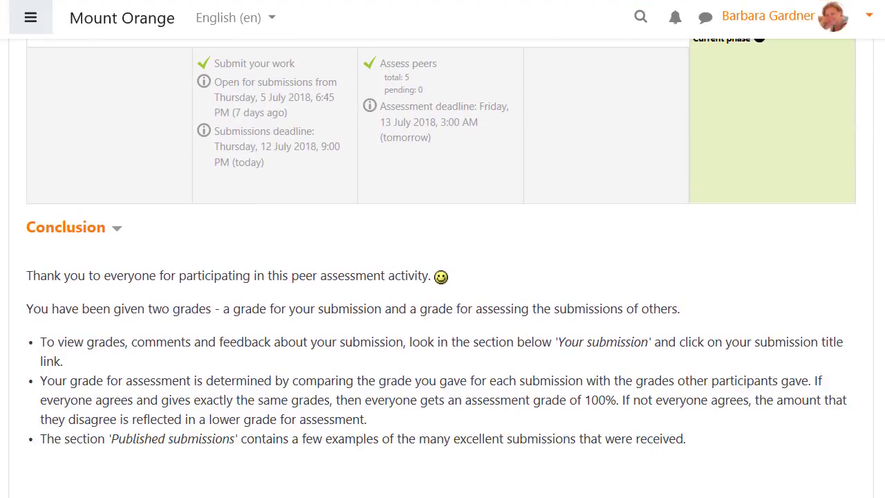
scroll(442, 276, "down", 5)
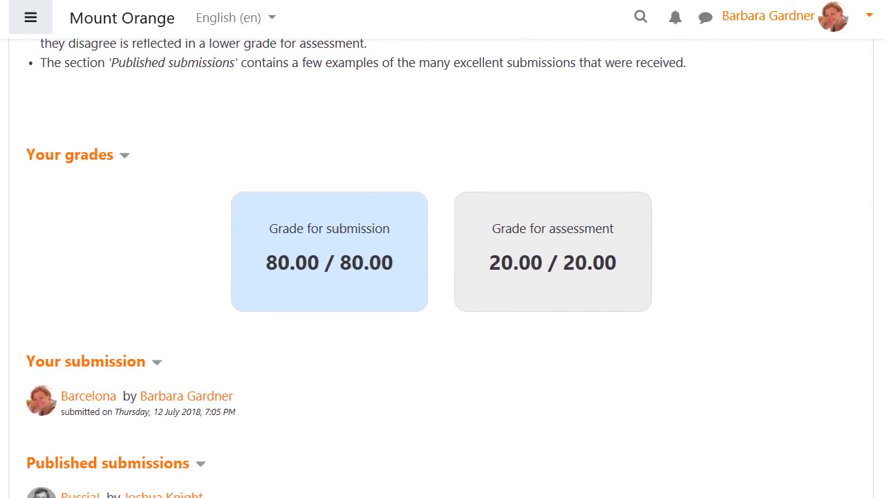
scroll(166, 421, "down", 1)
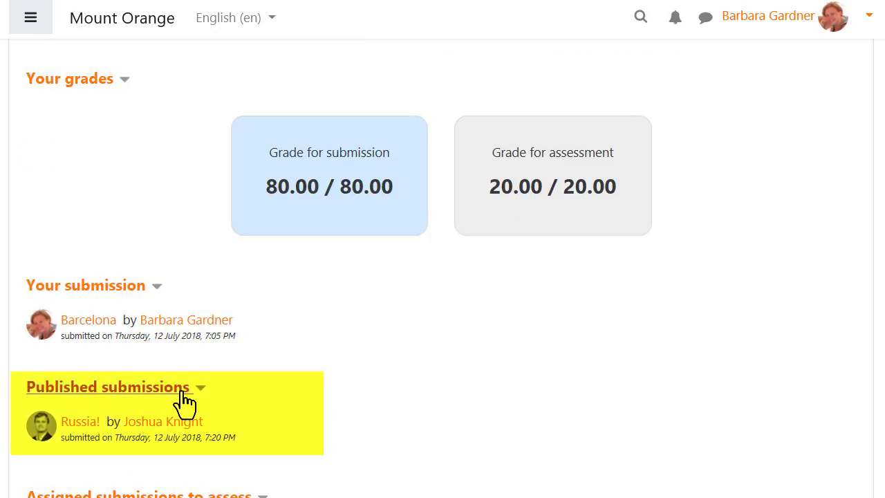